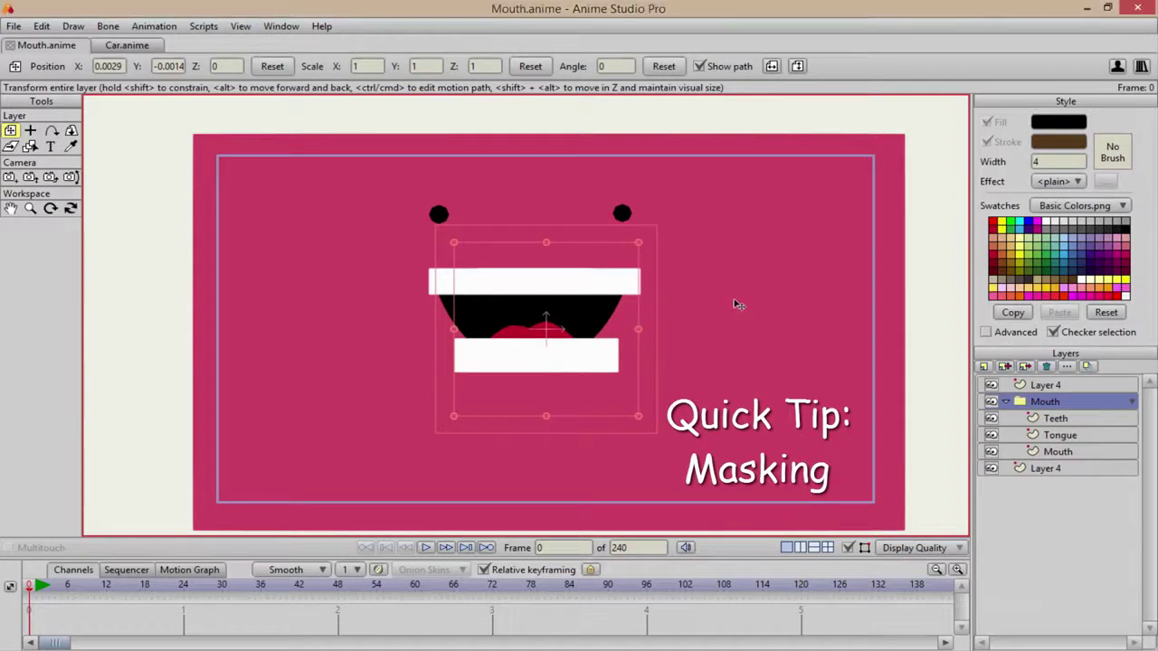
Step: Hide and show the Mouth, Tongue and Teeth layers in turn to identify the shape each one holds
scroll(736, 304, "up", 3)
scroll(729, 280, "up", 3)
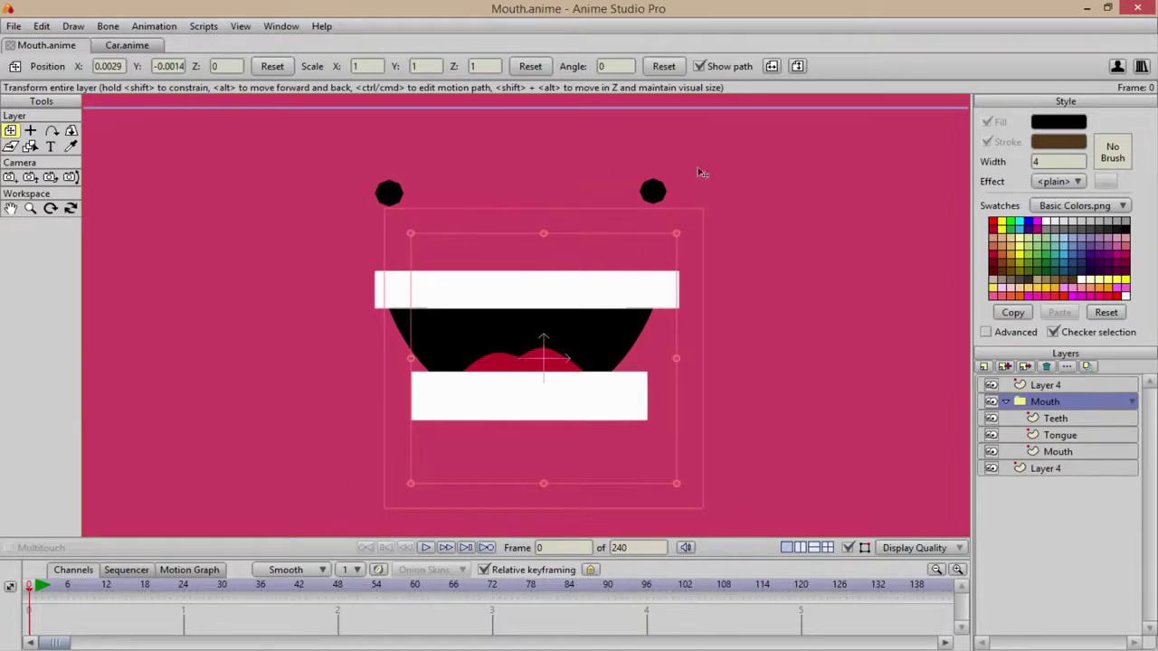
scroll(367, 344, "up", 3)
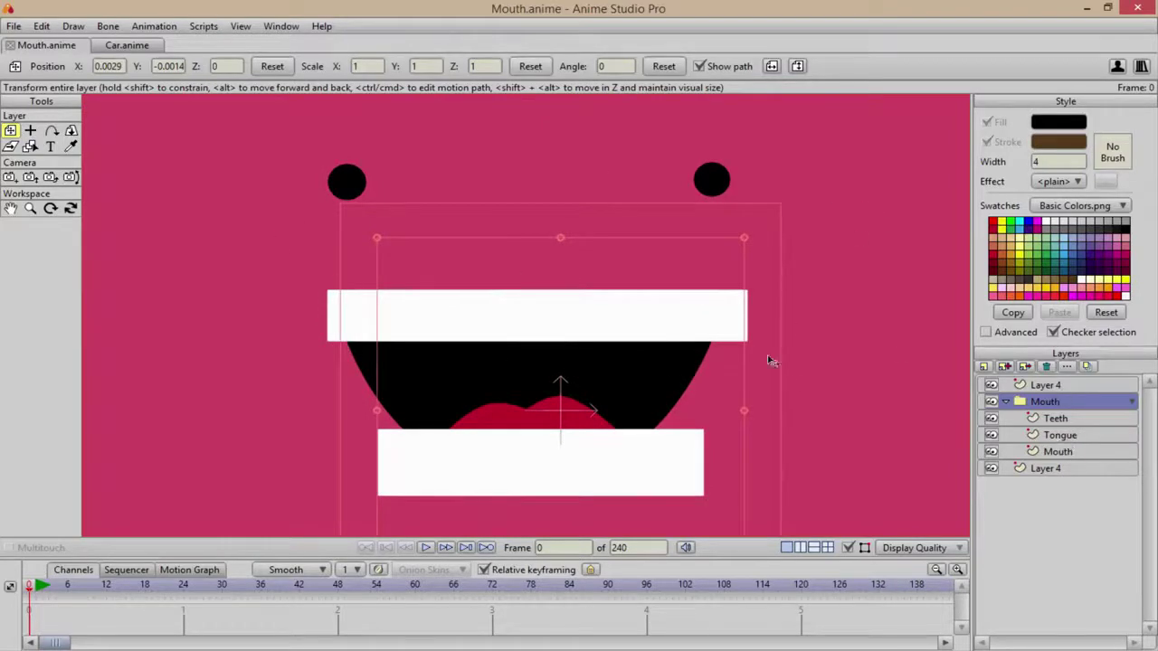
scroll(822, 327, "up", 1)
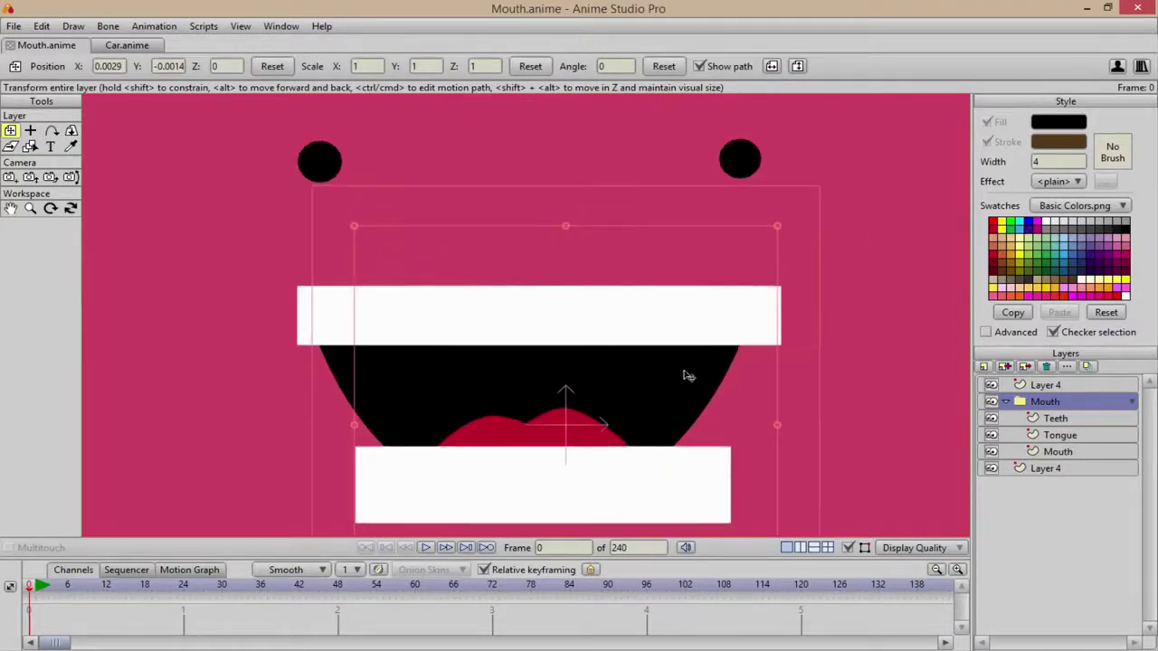
left_click(991, 454)
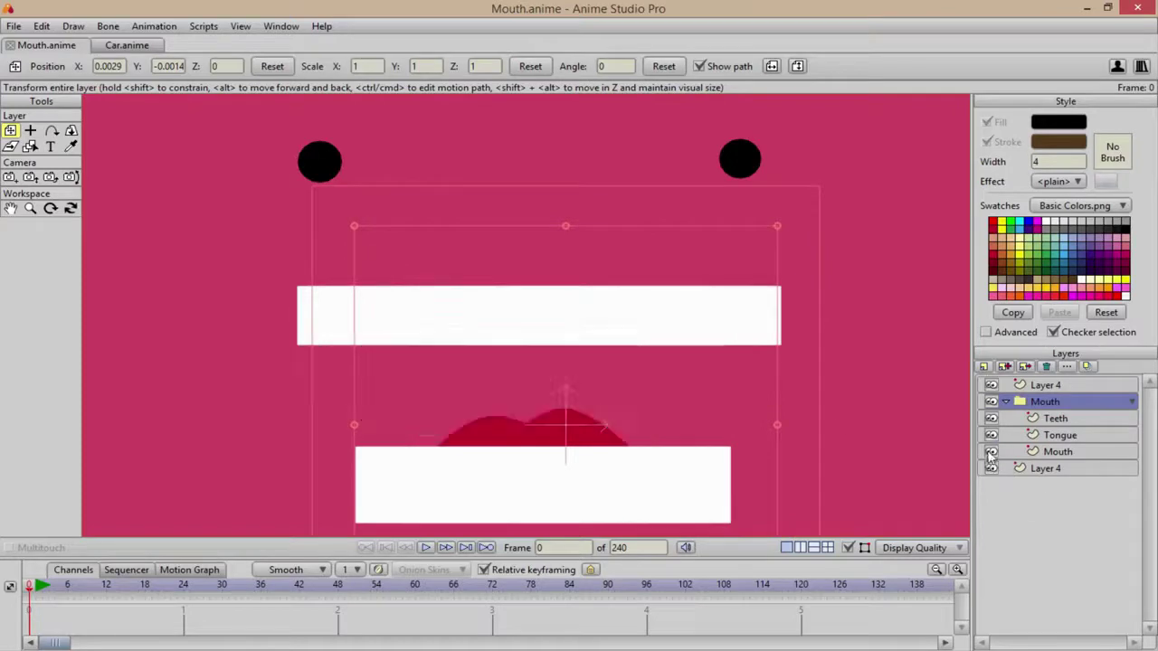
left_click(992, 453)
left_click(991, 437)
left_click(992, 435)
left_click(991, 418)
left_click(992, 418)
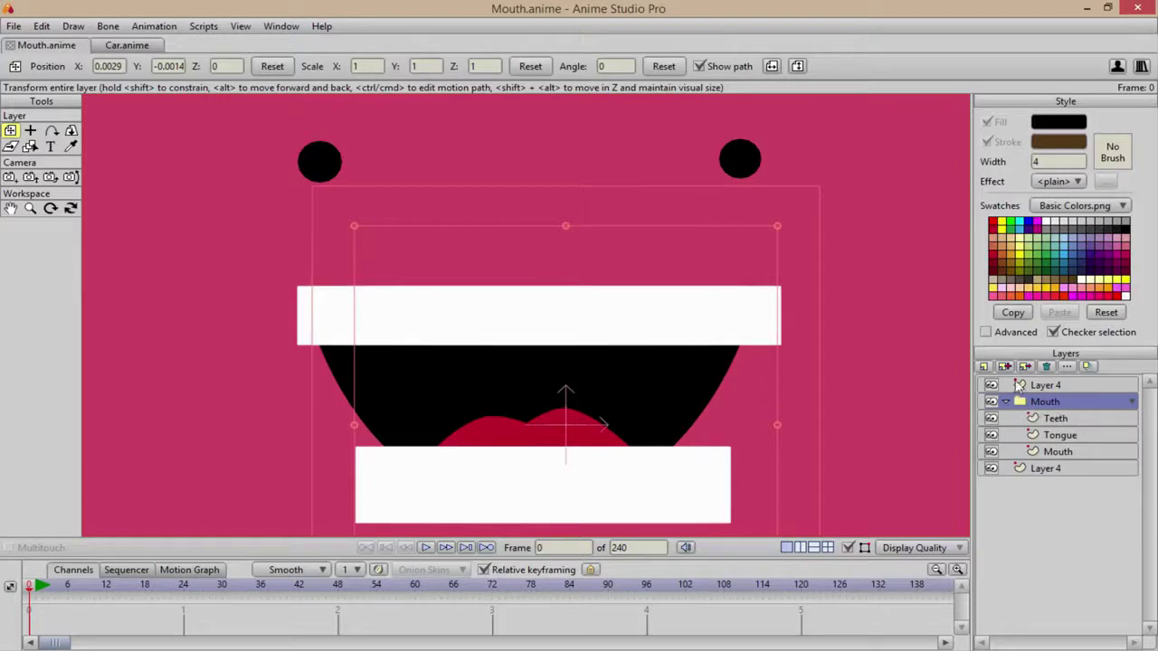
left_click(983, 366)
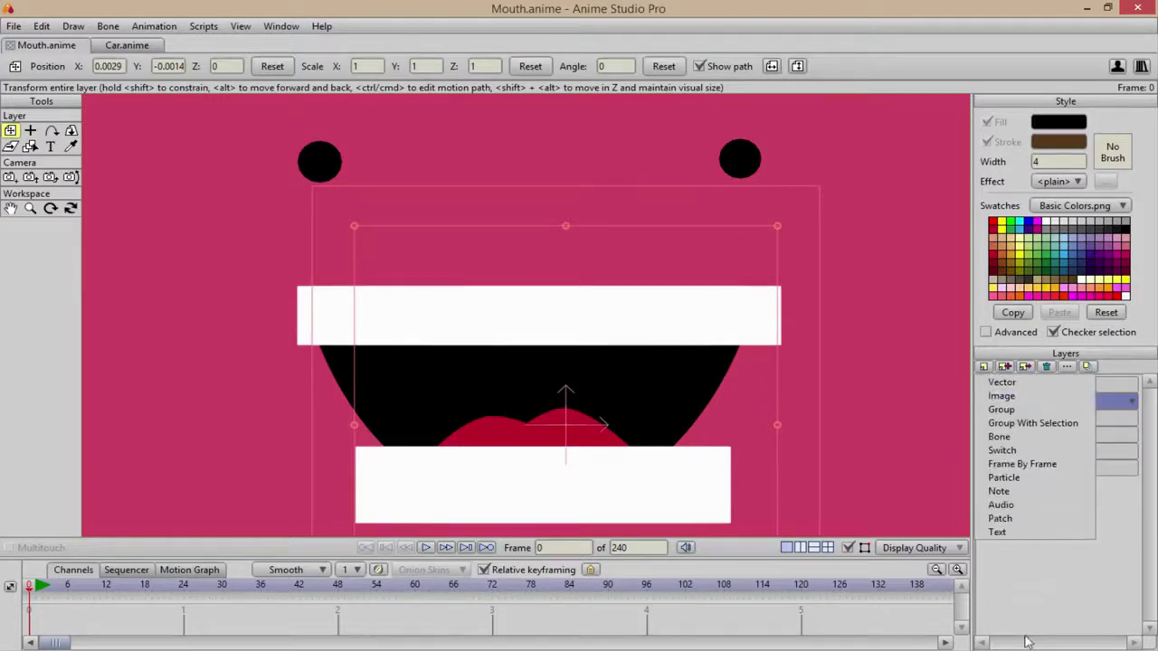
left_click(1009, 411)
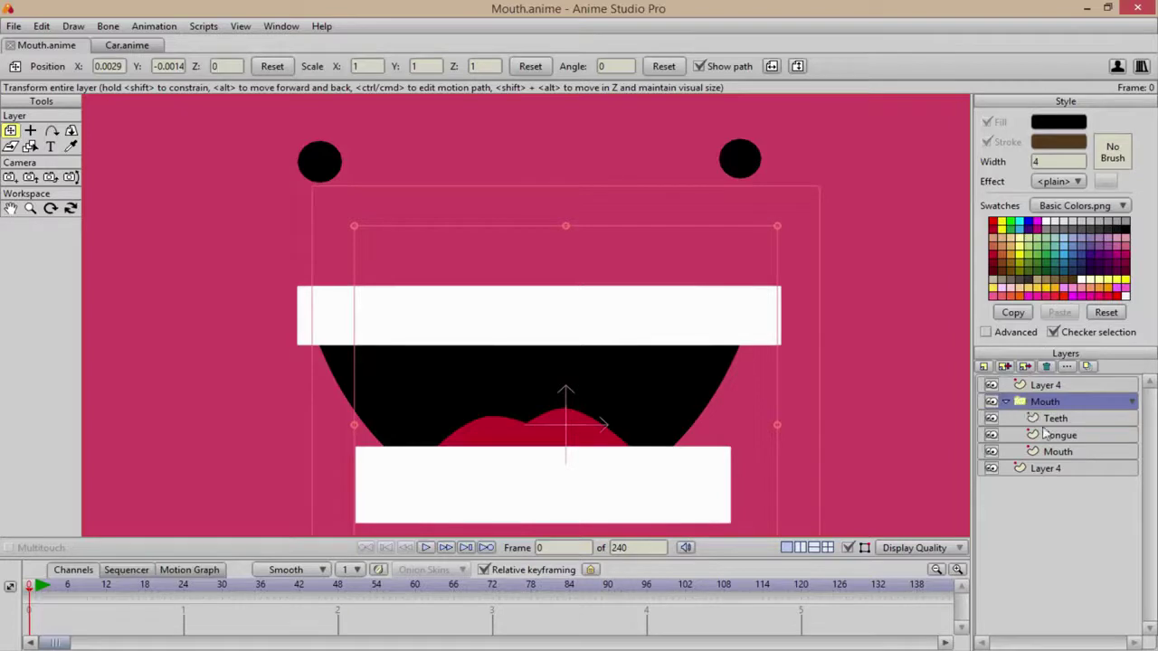
Step: Toggle the visibility of the layers inside the Mouth group again to examine their stacking order
left_click(991, 451)
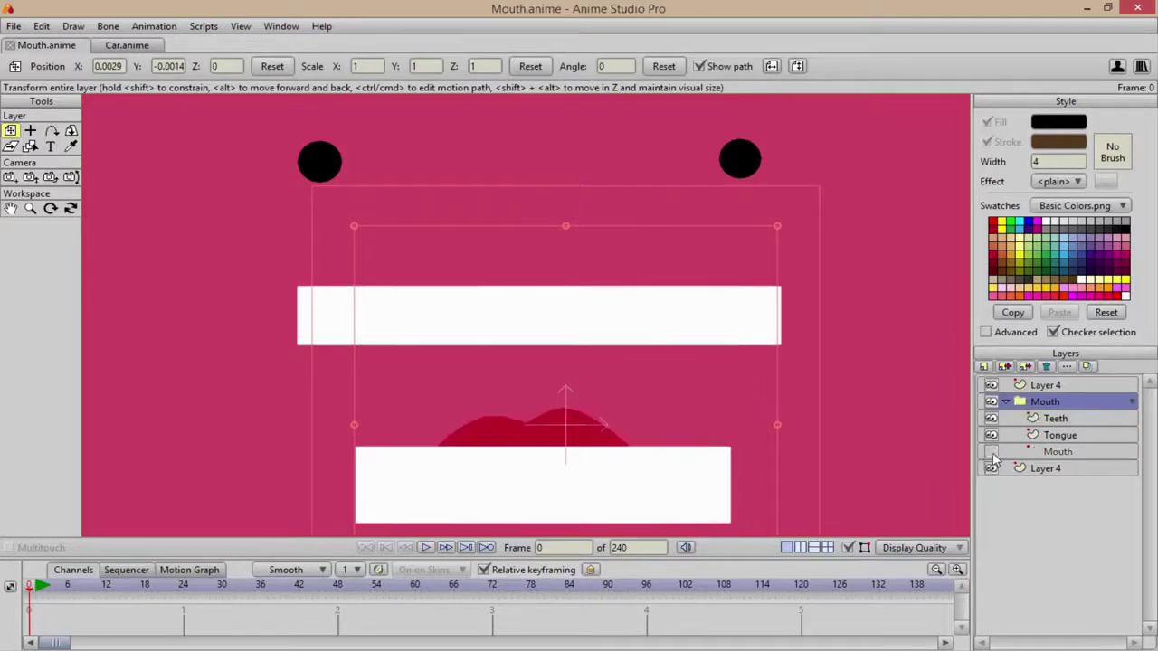
left_click(991, 451)
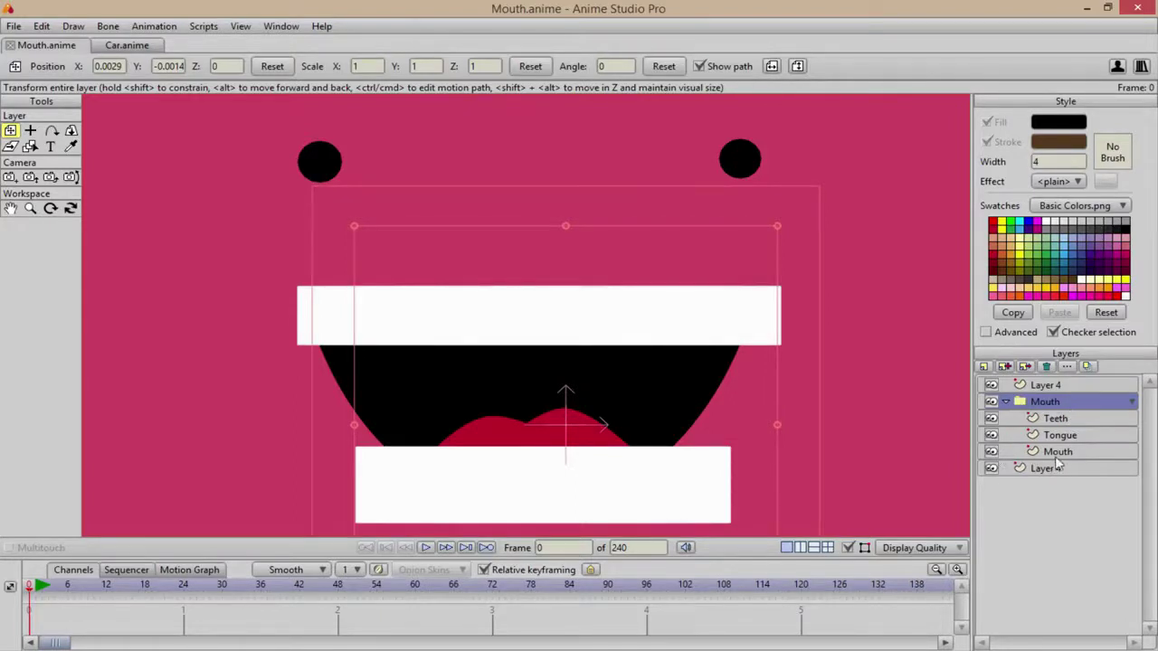
left_click(991, 452)
left_click(991, 453)
left_click(991, 436)
left_click(991, 436)
left_click(991, 418)
left_click(992, 419)
left_click(991, 435)
left_click(992, 435)
left_click(992, 437)
left_click(991, 437)
Step: Try placing the Teeth layer beneath Tongue in the Mouth group, and return it above Tongue
left_click(1051, 417)
left_click_drag(1051, 418, 1054, 443)
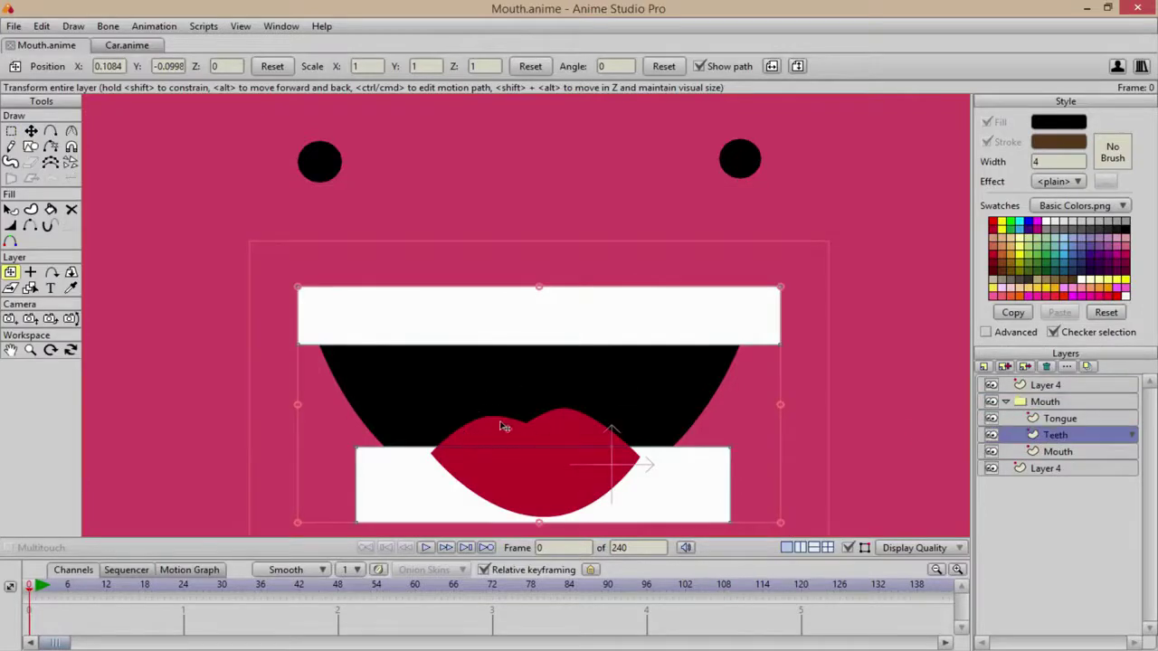
left_click_drag(1056, 439, 1055, 414)
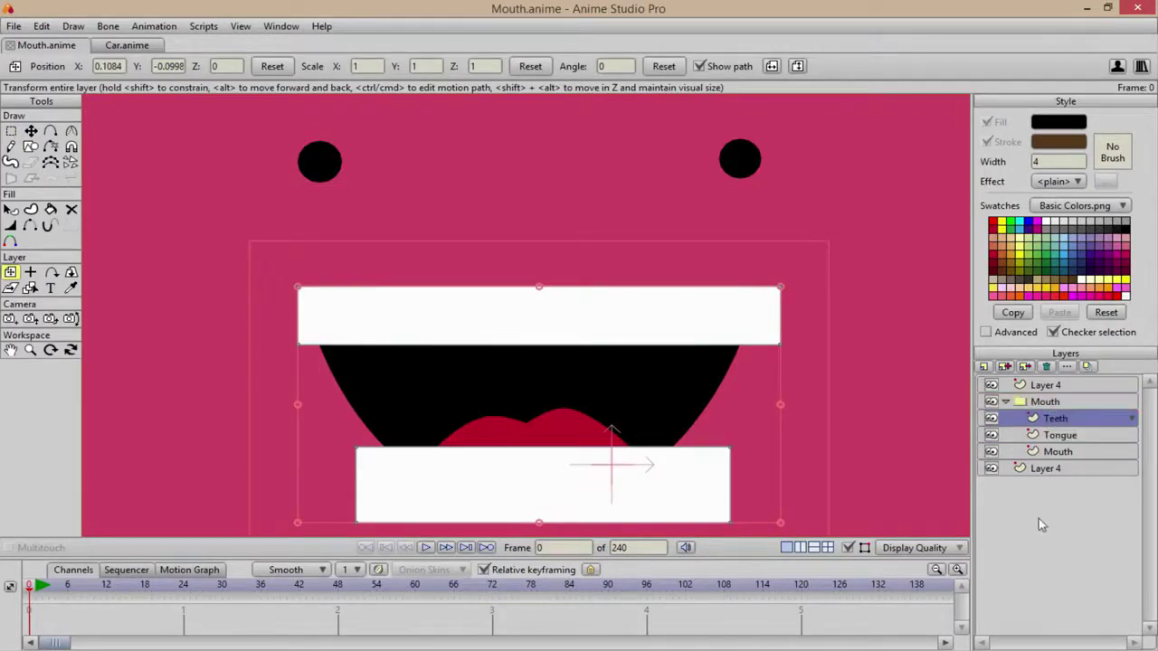
Step: Set the Mouth group's group mask to Hide all and apply the layer settings
double_click(1045, 402)
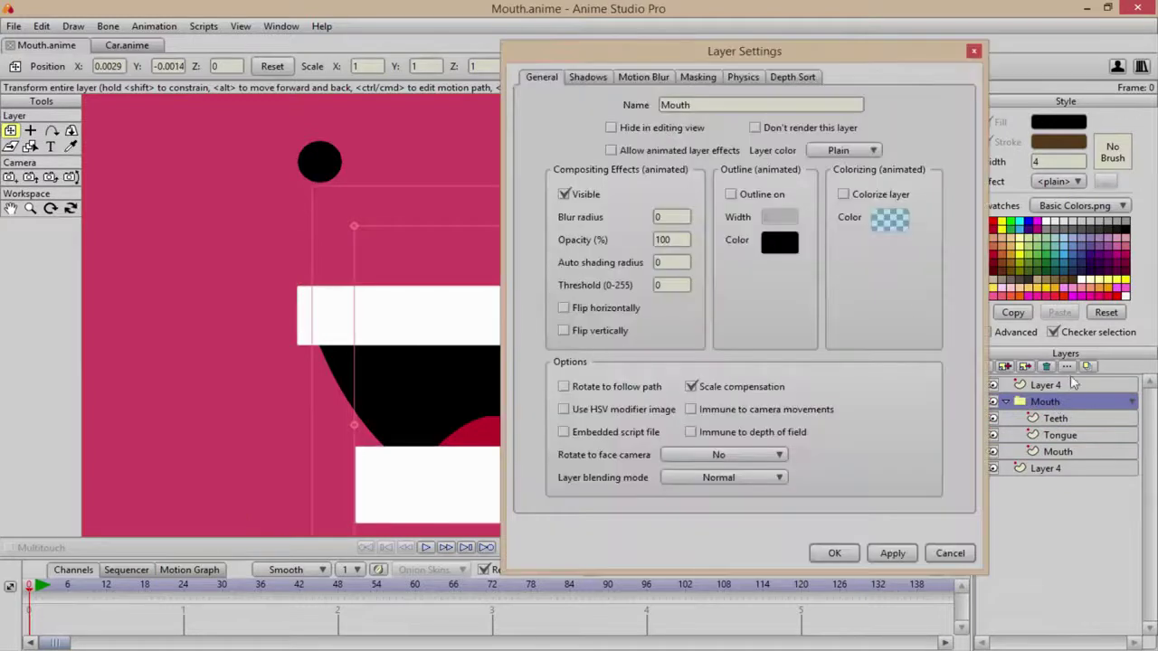
left_click(695, 78)
left_click(636, 172)
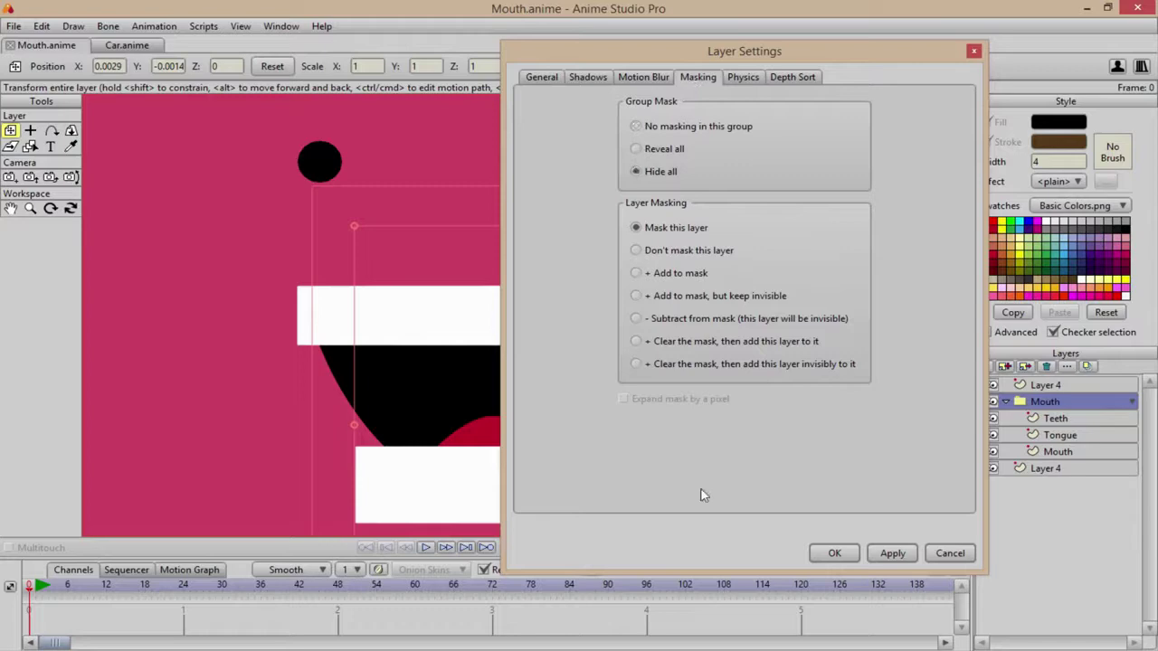
left_click(901, 554)
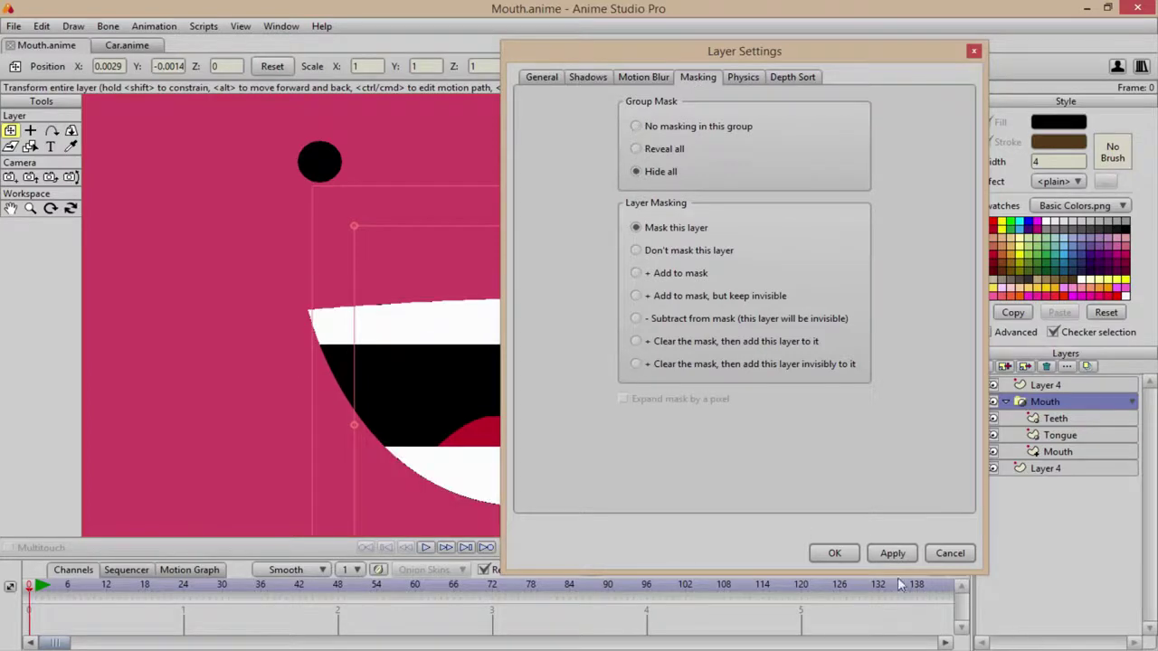
left_click(840, 553)
Step: Render the current frame to preview the masked mouth, and close the preview
scroll(635, 401, "down", 2)
scroll(635, 401, "up", 3)
left_click_drag(649, 439, 684, 411)
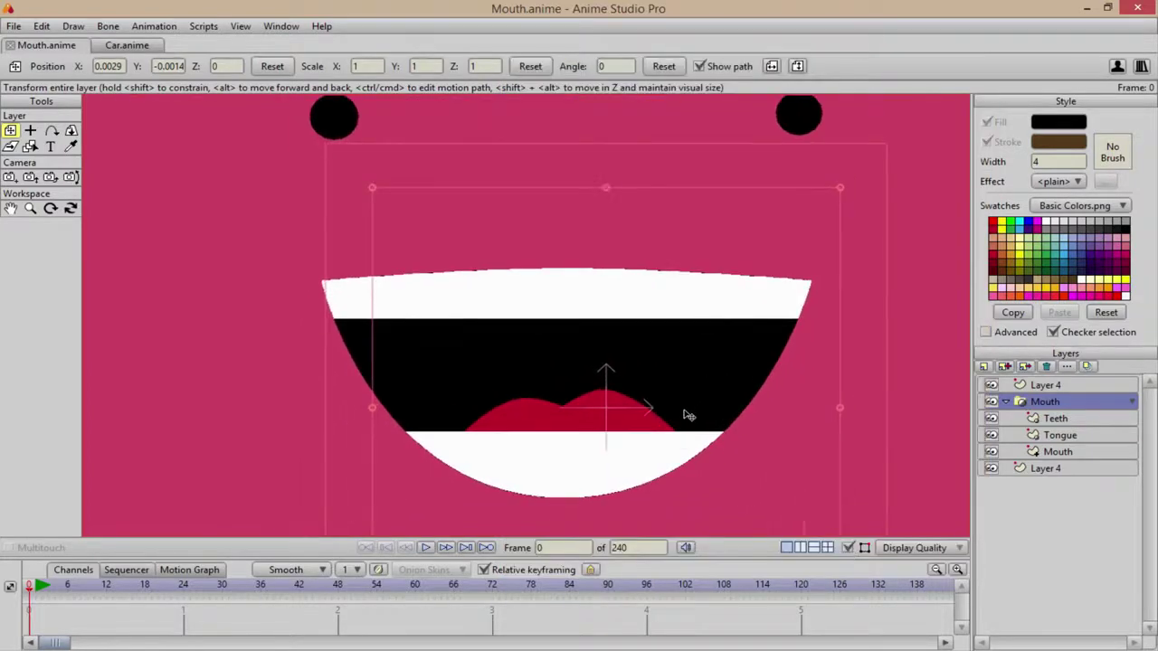
key("ctrl+r")
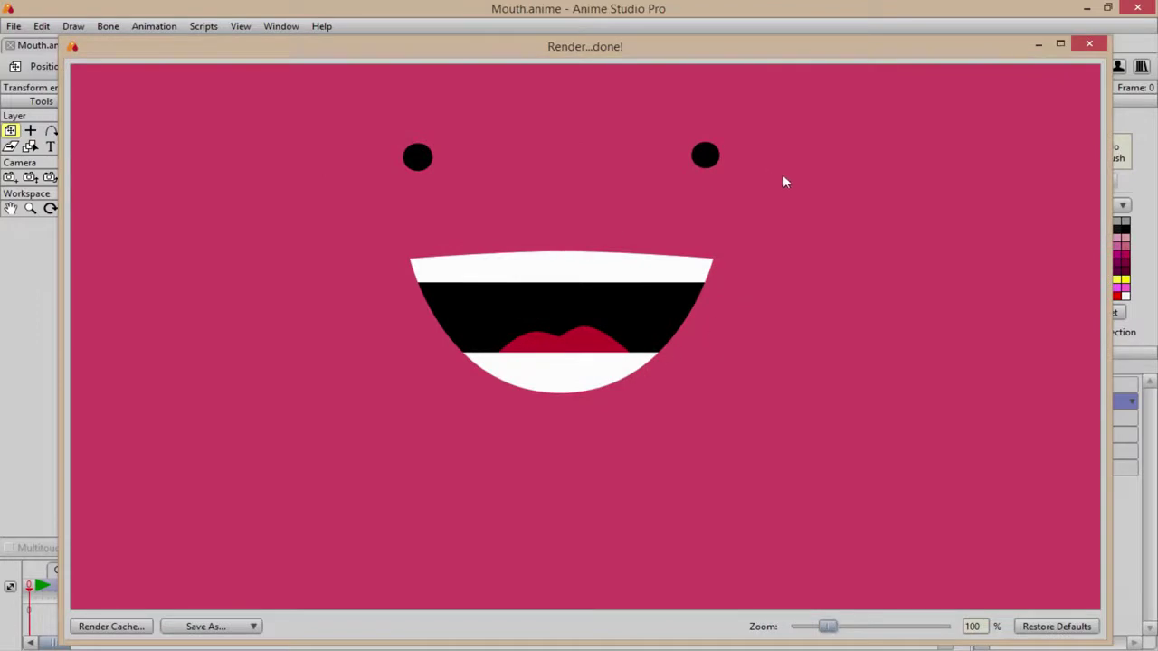
left_click(1085, 44)
Step: Select the Mouth, Tongue and Teeth layers in turn to examine their outlines against the masked area
scroll(541, 344, "up", 3)
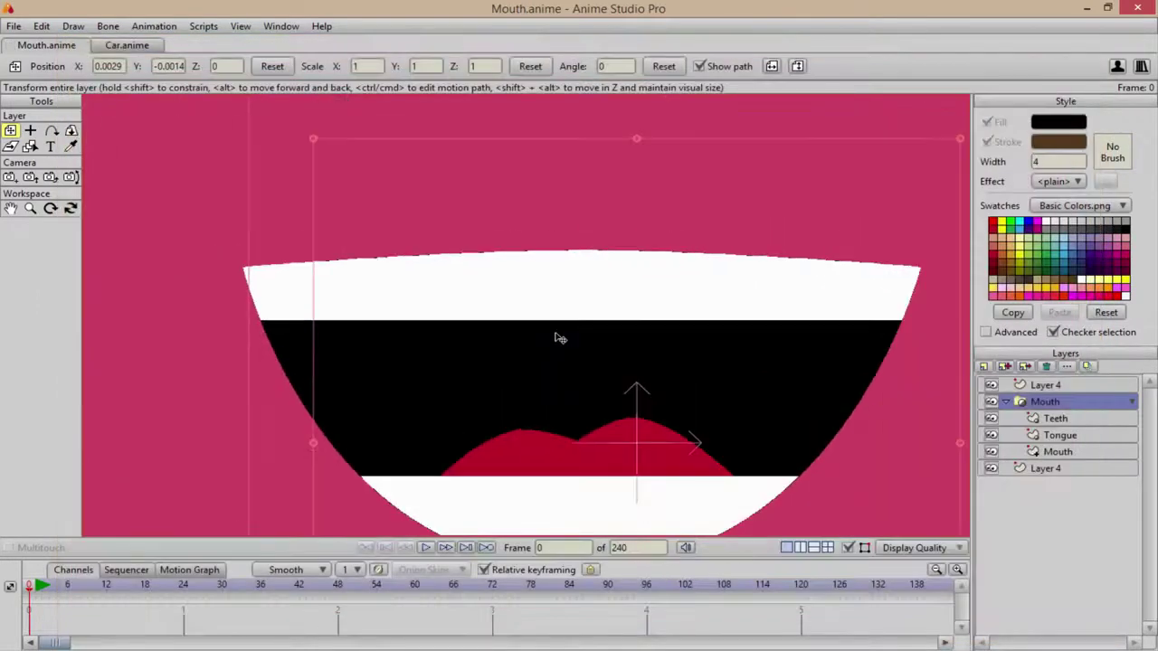
scroll(668, 382, "down", 1)
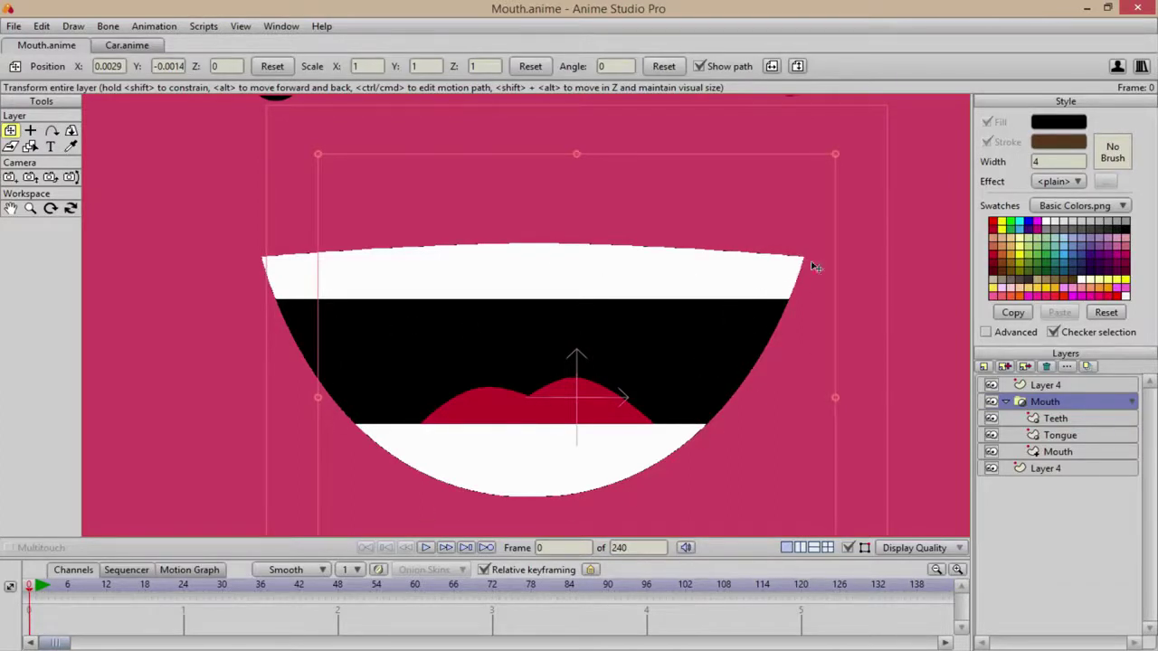
left_click(1102, 453)
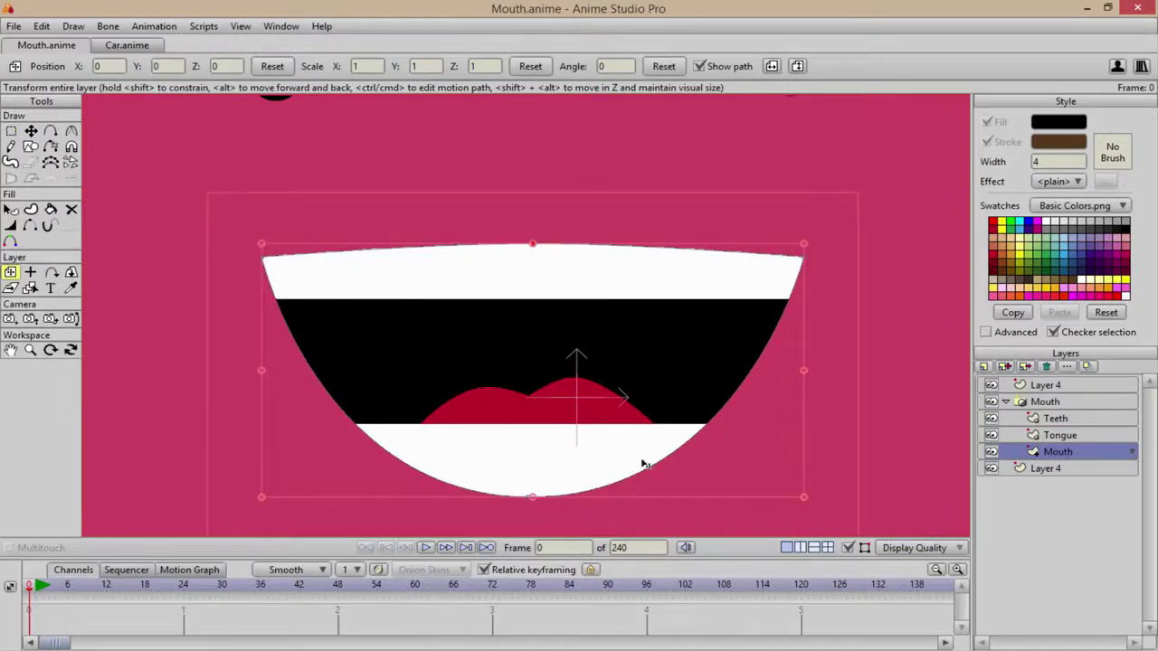
left_click(1098, 437)
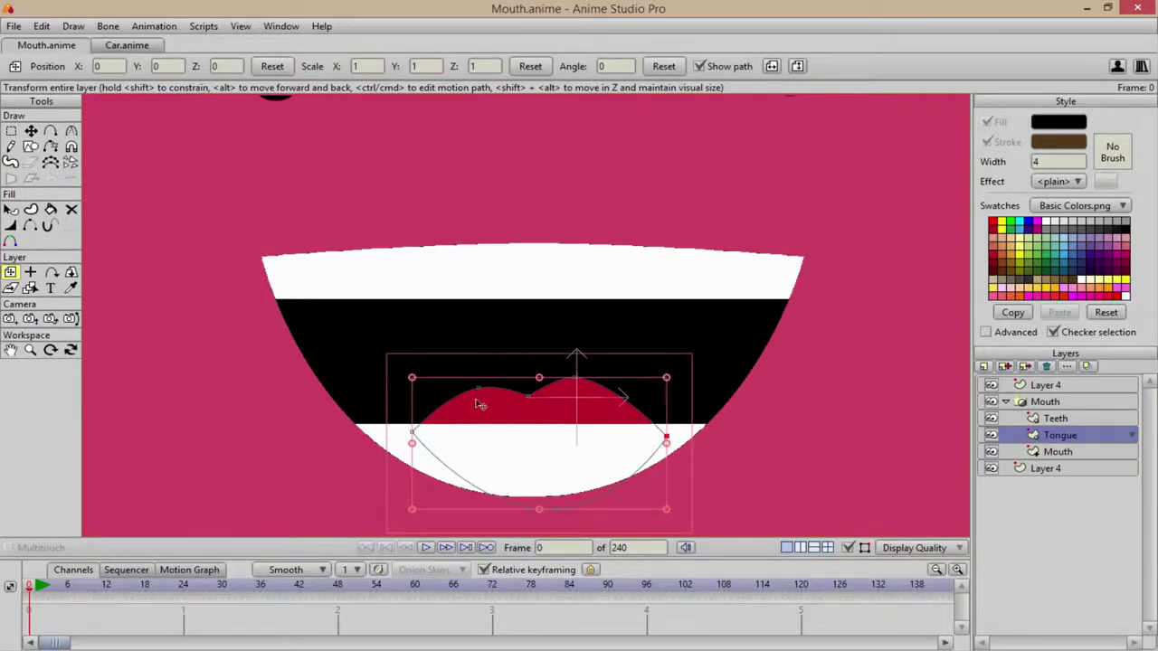
left_click(1086, 419)
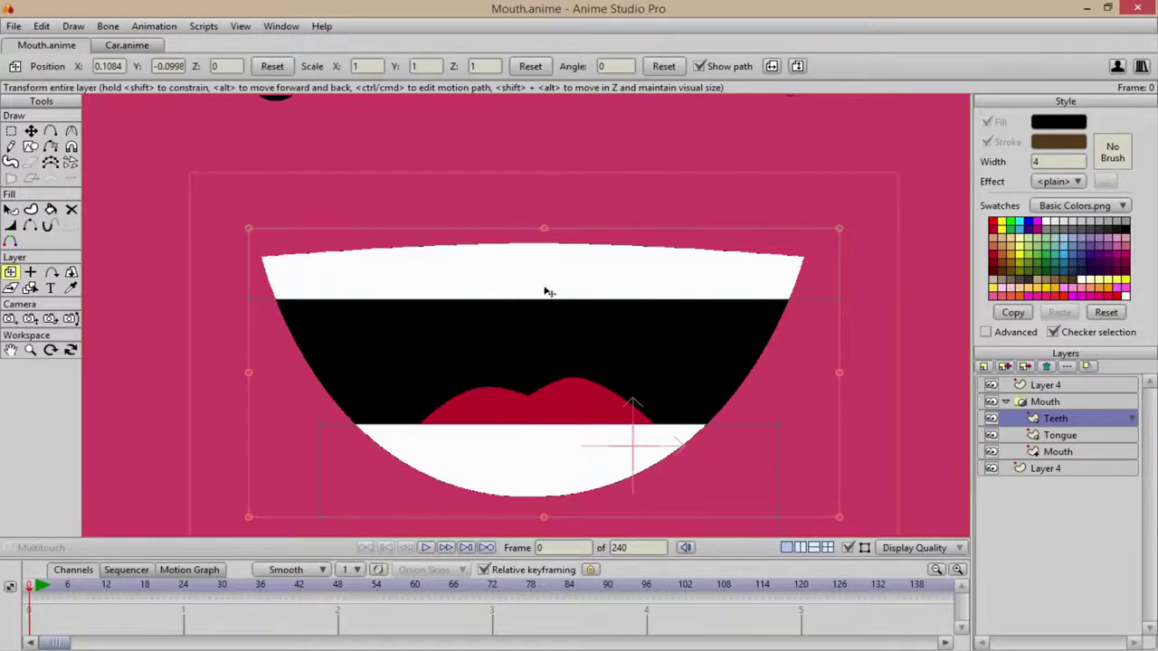
scroll(545, 292, "down", 1)
scroll(561, 294, "down", 1)
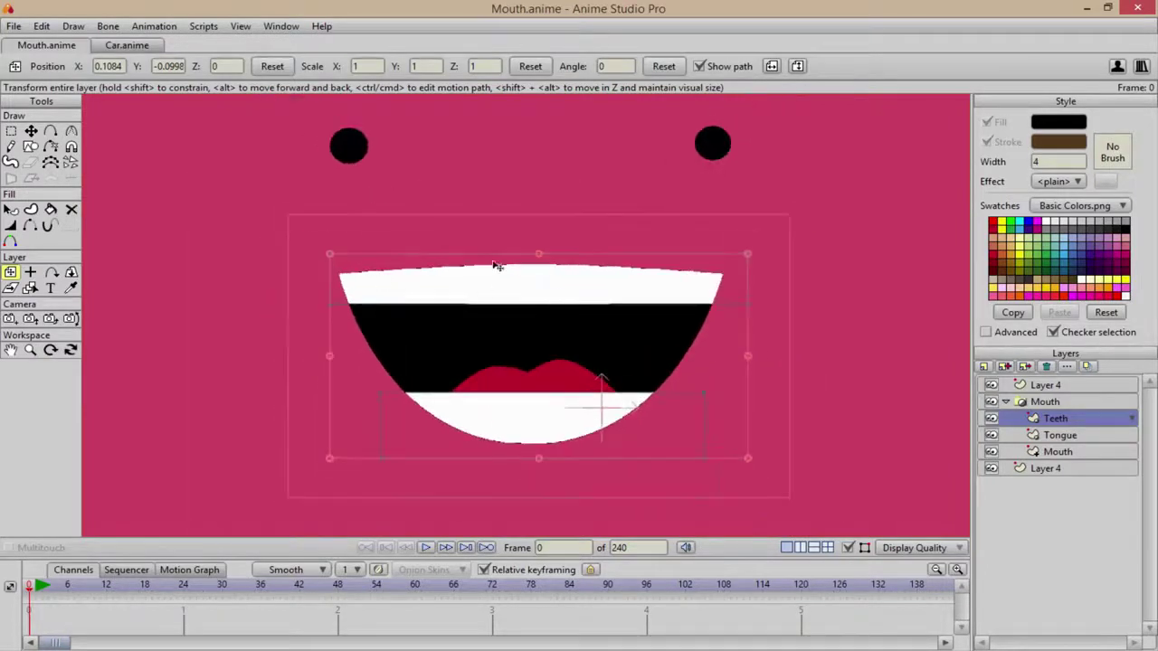
scroll(790, 378, "up", 1)
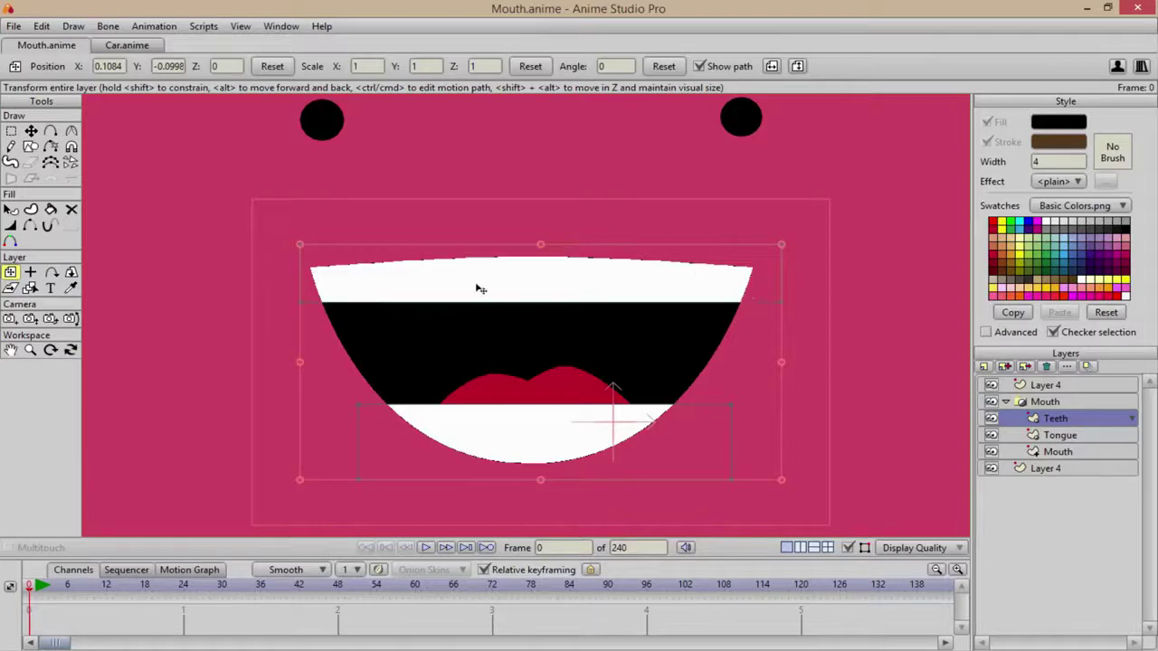
Step: Switch to the Car.anime document and select the Car group containing the stripes and Car layers
left_click(128, 46)
scroll(489, 316, "up", 3)
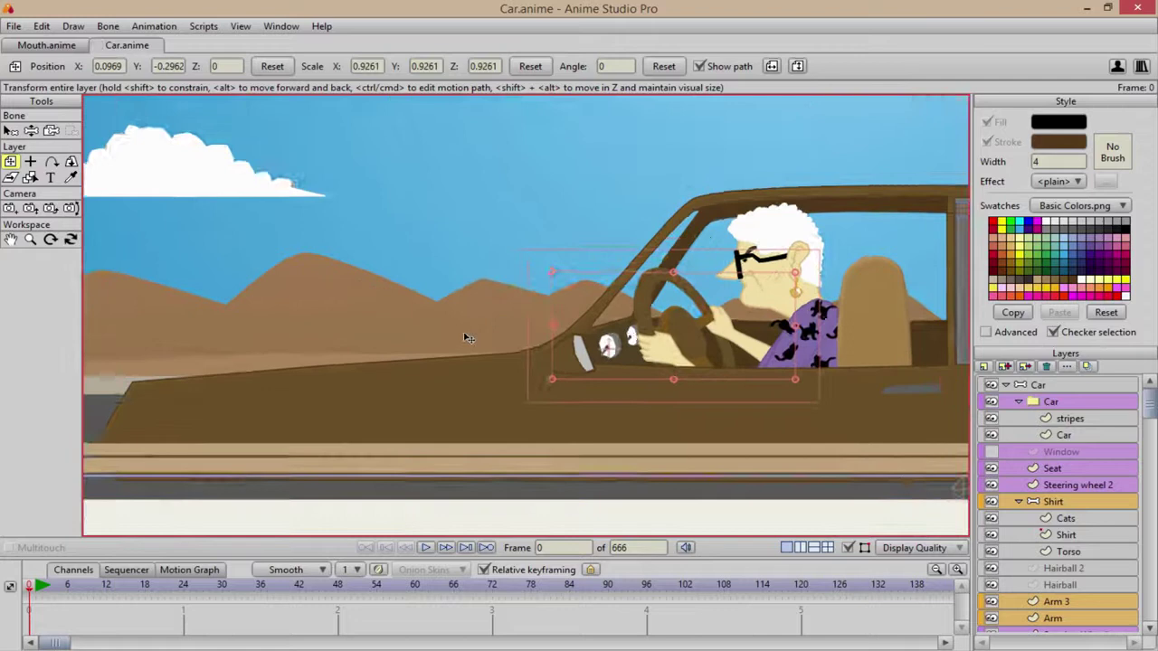
scroll(469, 338, "down", 3)
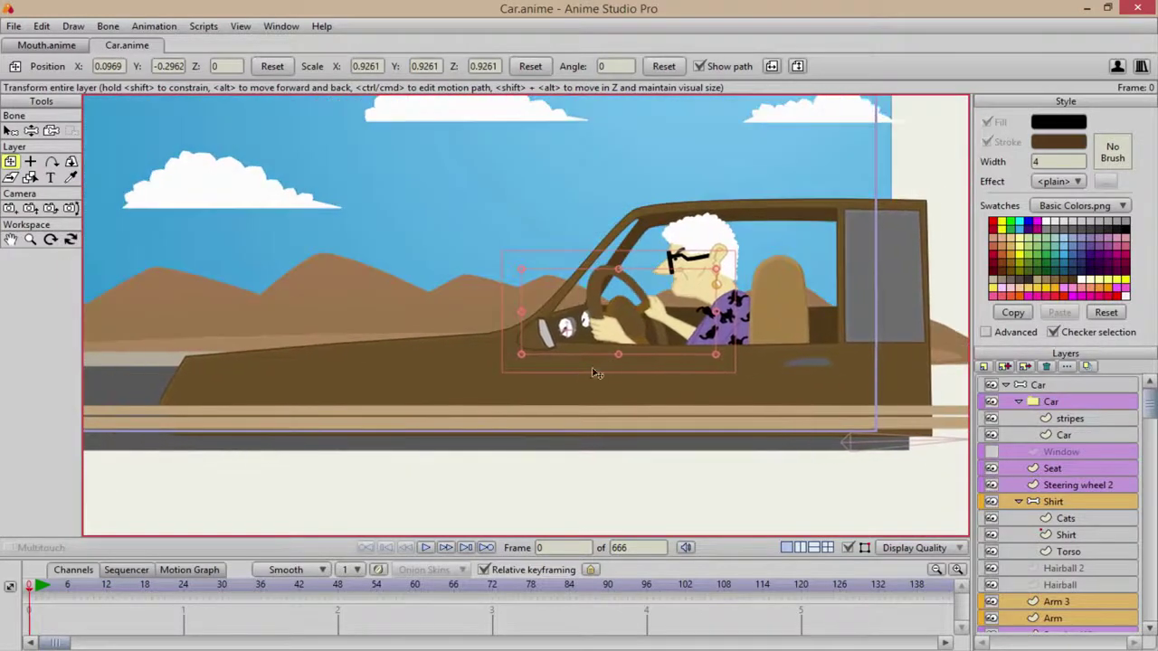
scroll(425, 384, "up", 3)
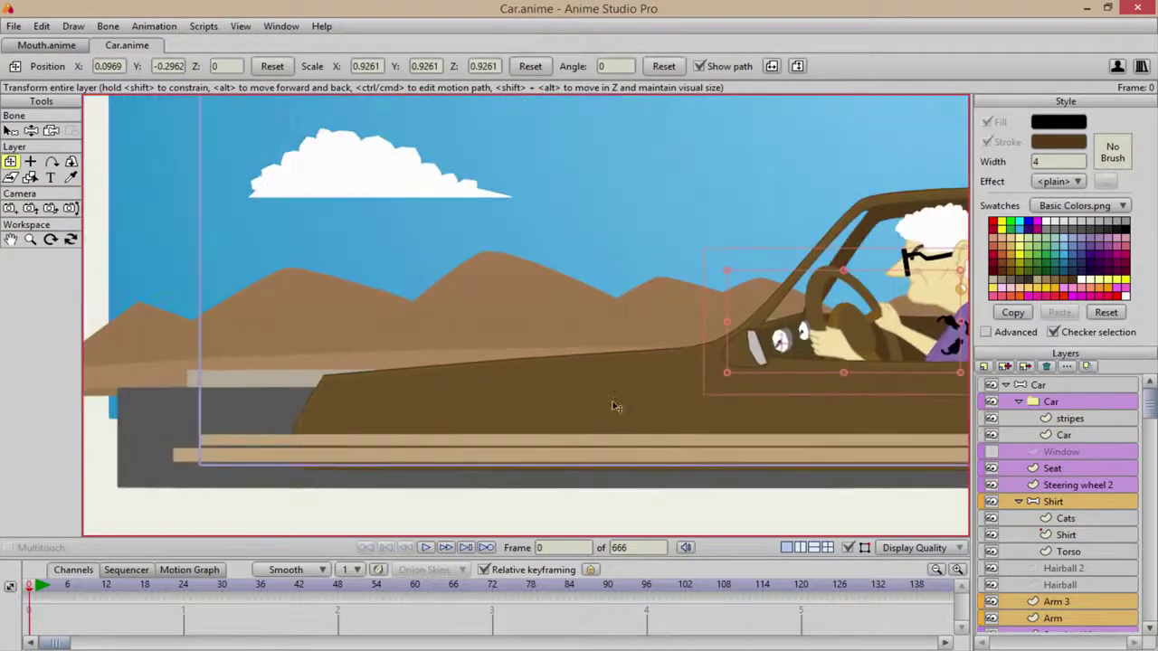
scroll(300, 403, "up", 2)
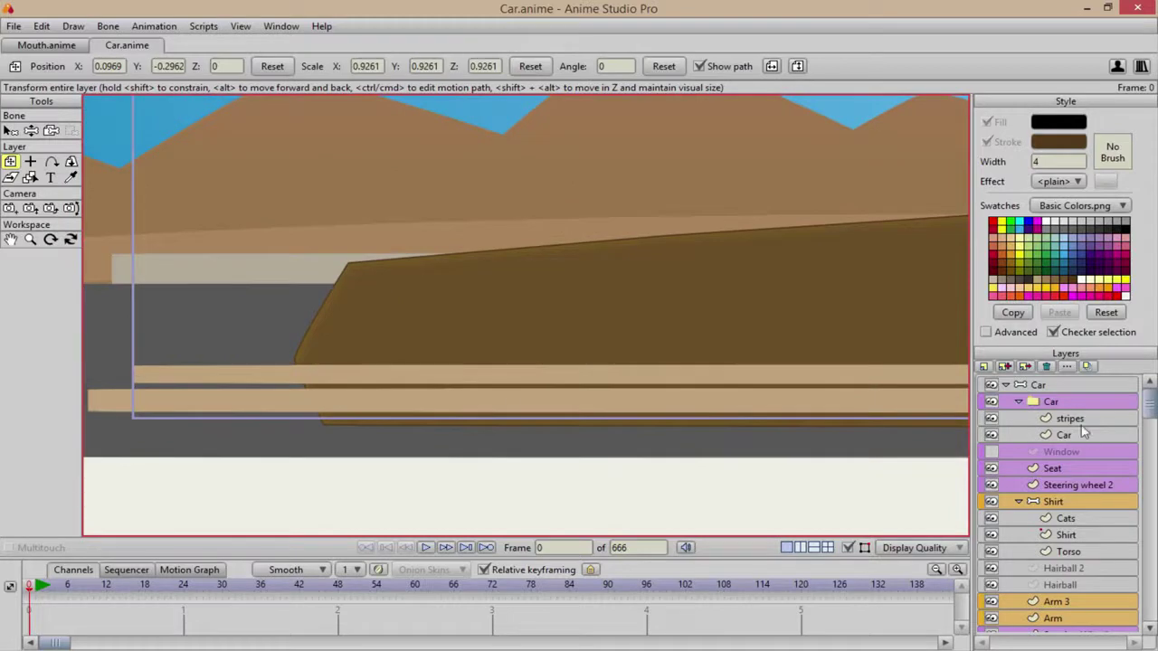
left_click(1019, 402)
left_click(1019, 402)
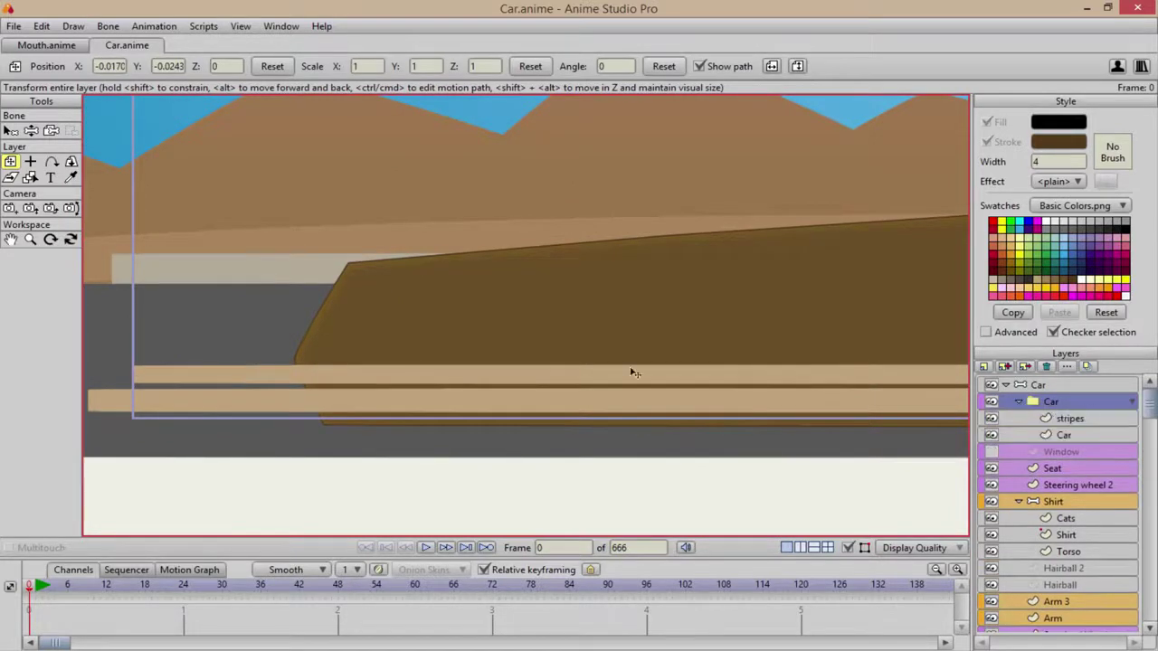
Step: Toggle the visibility of the stripes and Car layers to examine how the stripes extend past the car body
left_click_drag(646, 364, 509, 361)
scroll(511, 364, "down", 2)
left_click(991, 418)
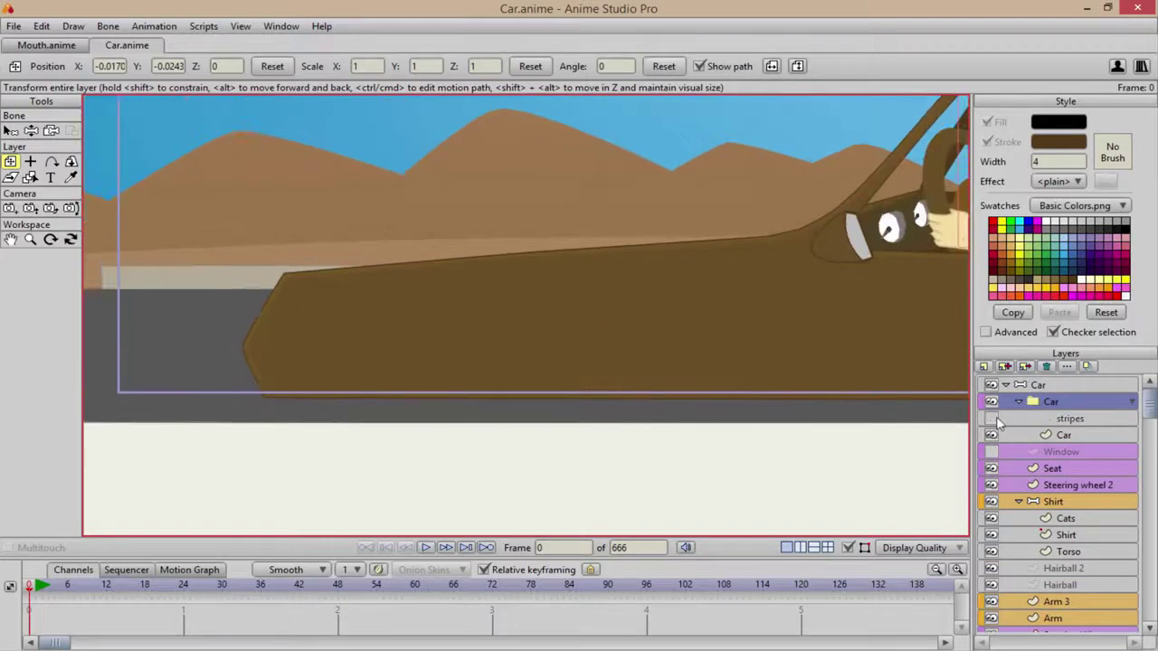
left_click(992, 418)
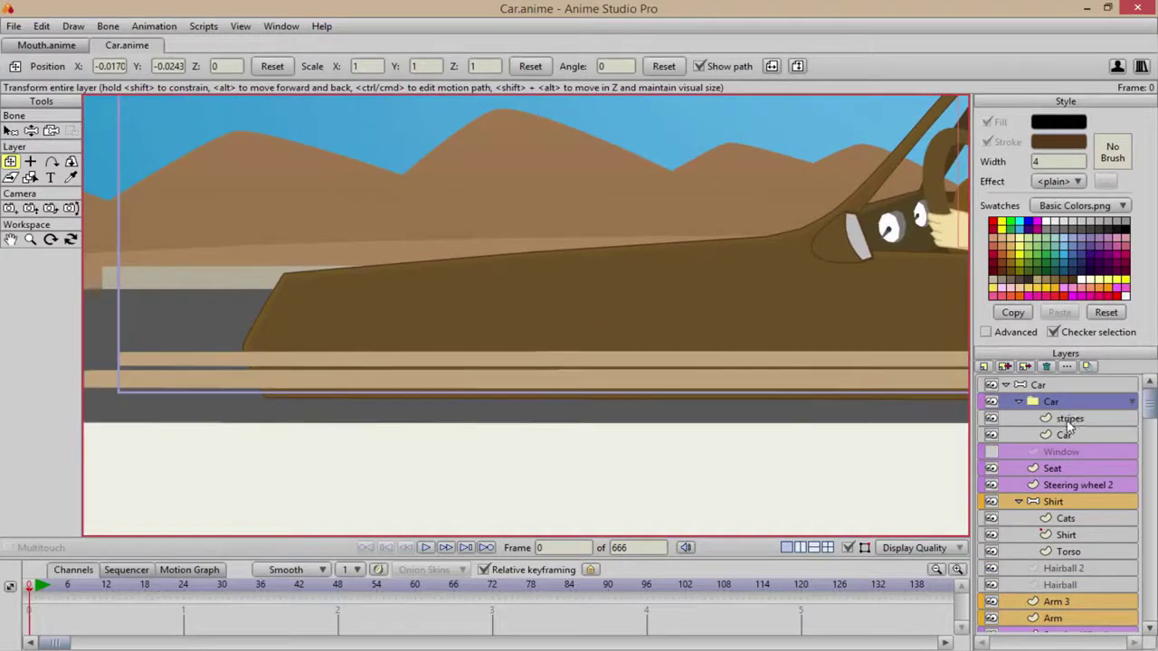
left_click(992, 435)
left_click(993, 435)
scroll(603, 292, "down", 2)
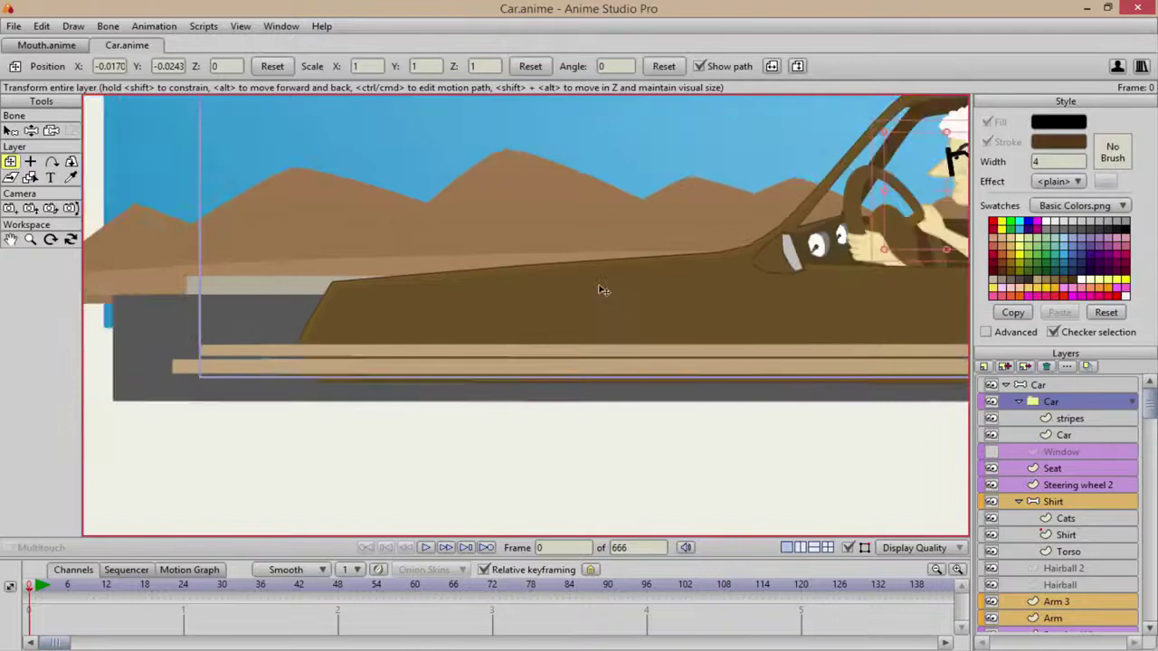
scroll(605, 291, "up", 3)
left_click_drag(664, 306, 555, 310)
scroll(422, 309, "down", 3)
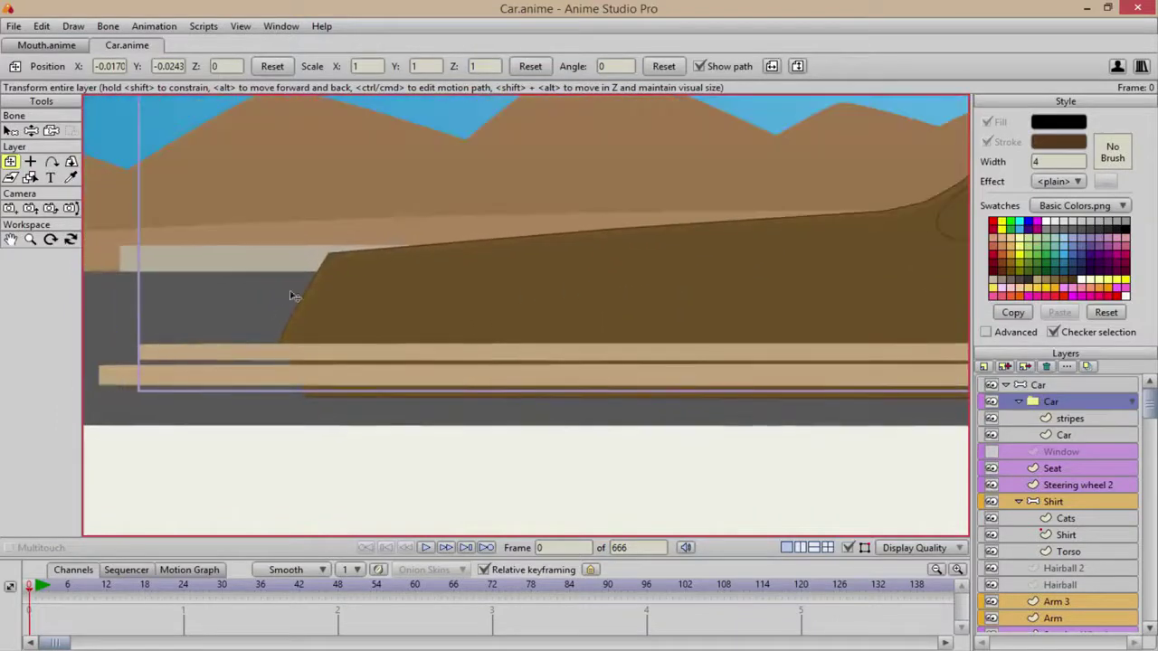
left_click_drag(645, 280, 497, 296)
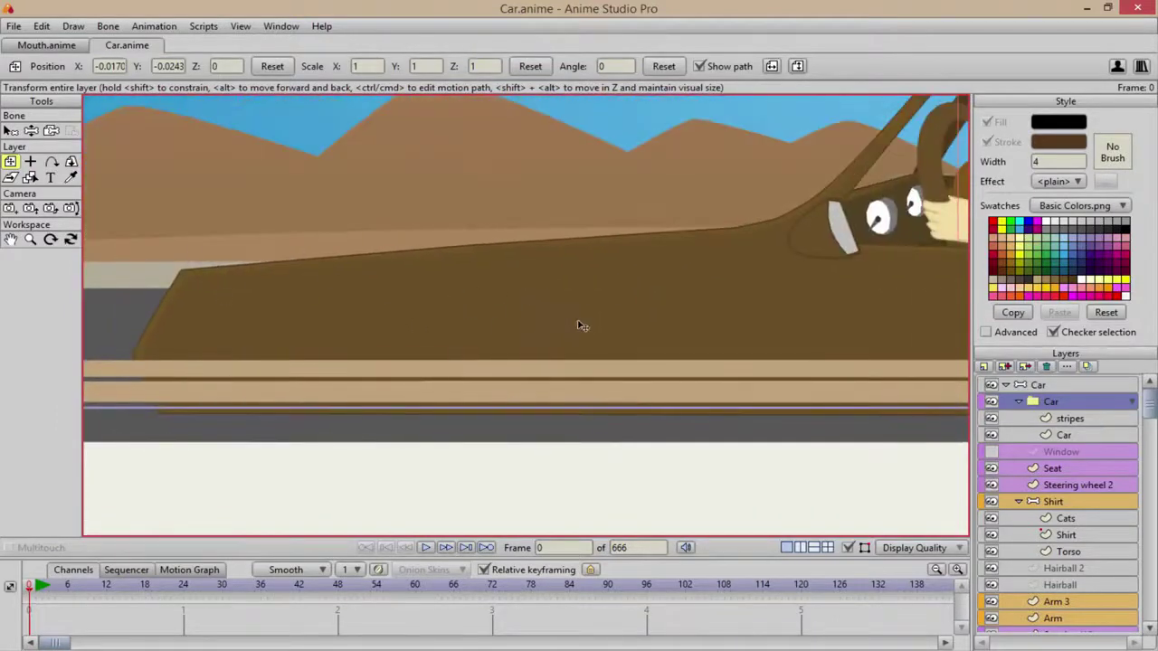
scroll(581, 324, "down", 2)
left_click_drag(684, 315, 611, 324)
Step: Set the Car group's group mask to Hide all so the stripes are clipped to the car body
double_click(1058, 403)
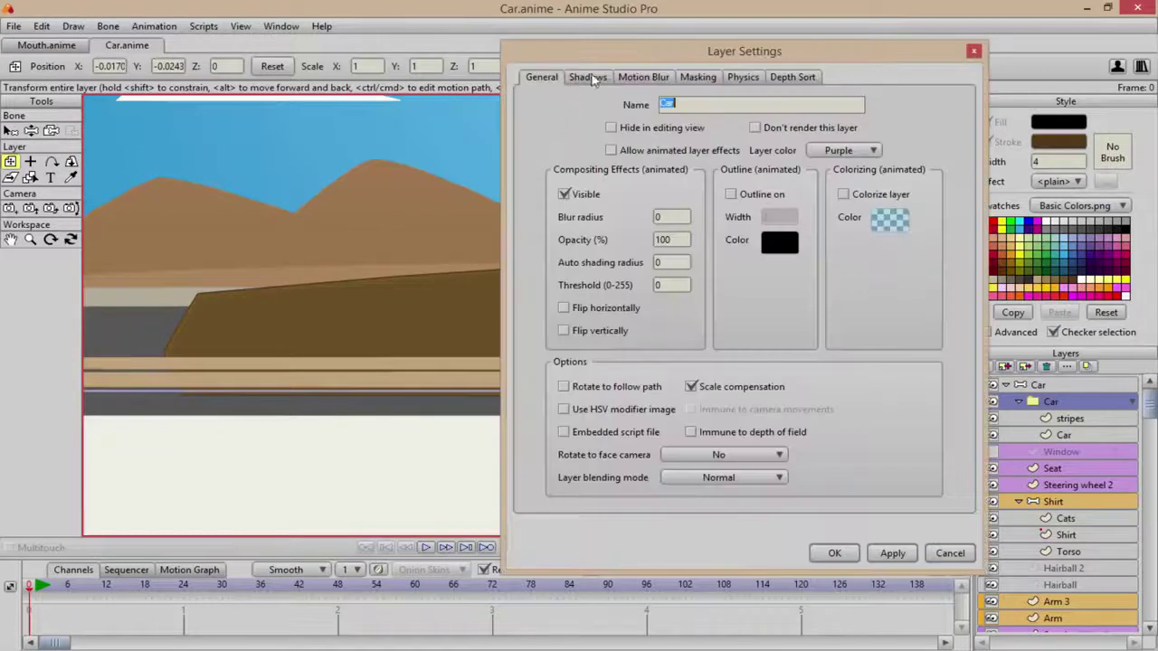
left_click(700, 79)
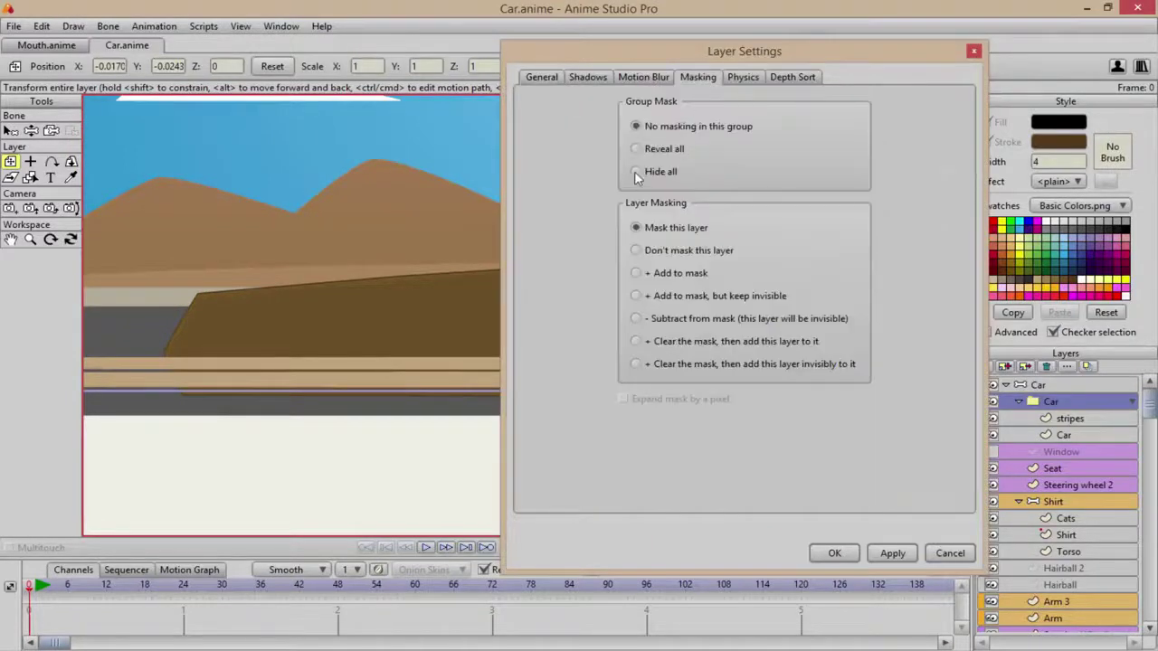
left_click(636, 171)
left_click(889, 554)
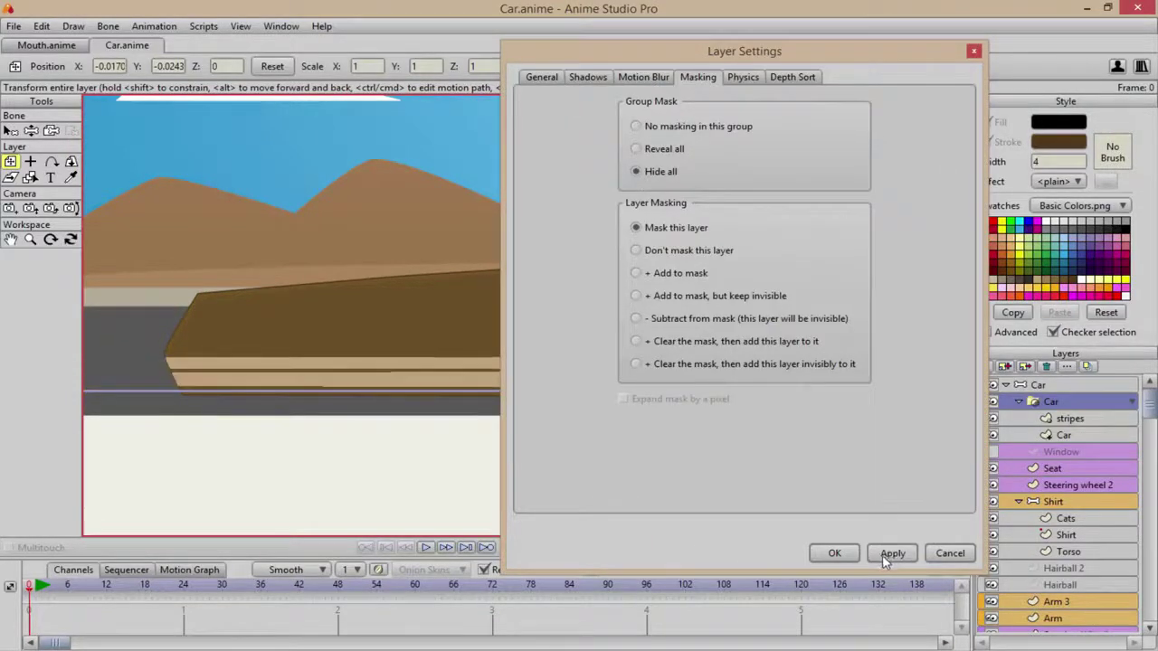
left_click(834, 553)
Step: Locate the dashboard gauges and select the unmasked gauge 2 group that contains the round, needle, Top D and bottom D layers
scroll(633, 367, "down", 3)
scroll(530, 359, "up", 5)
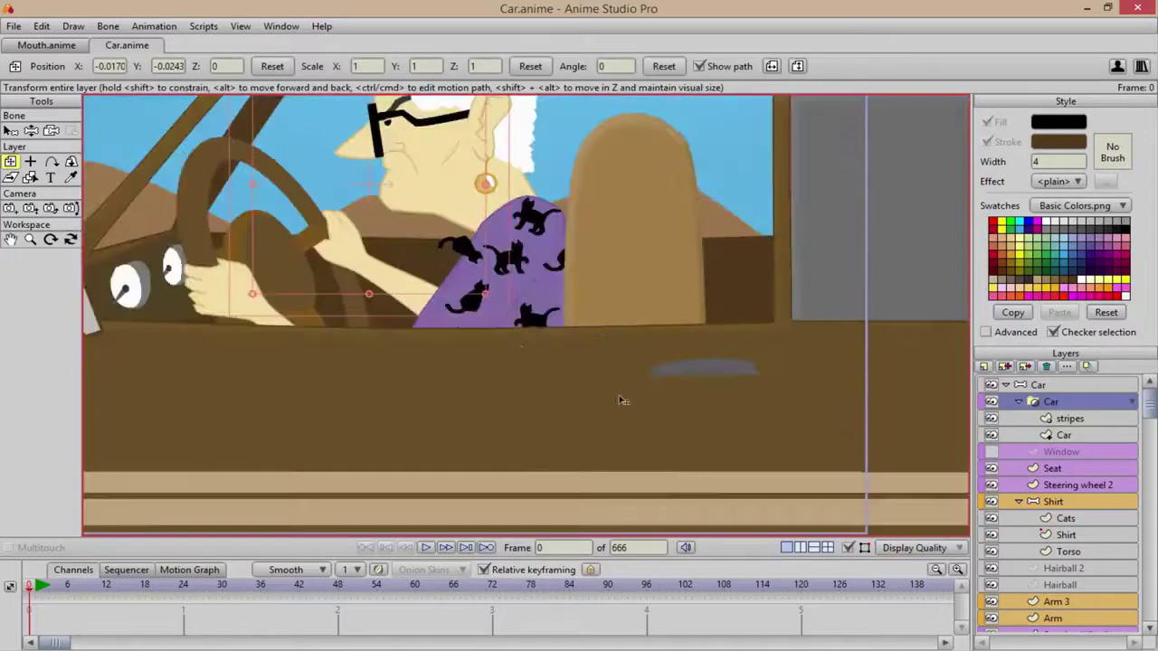
left_click_drag(619, 397, 707, 428)
scroll(697, 398, "up", 4)
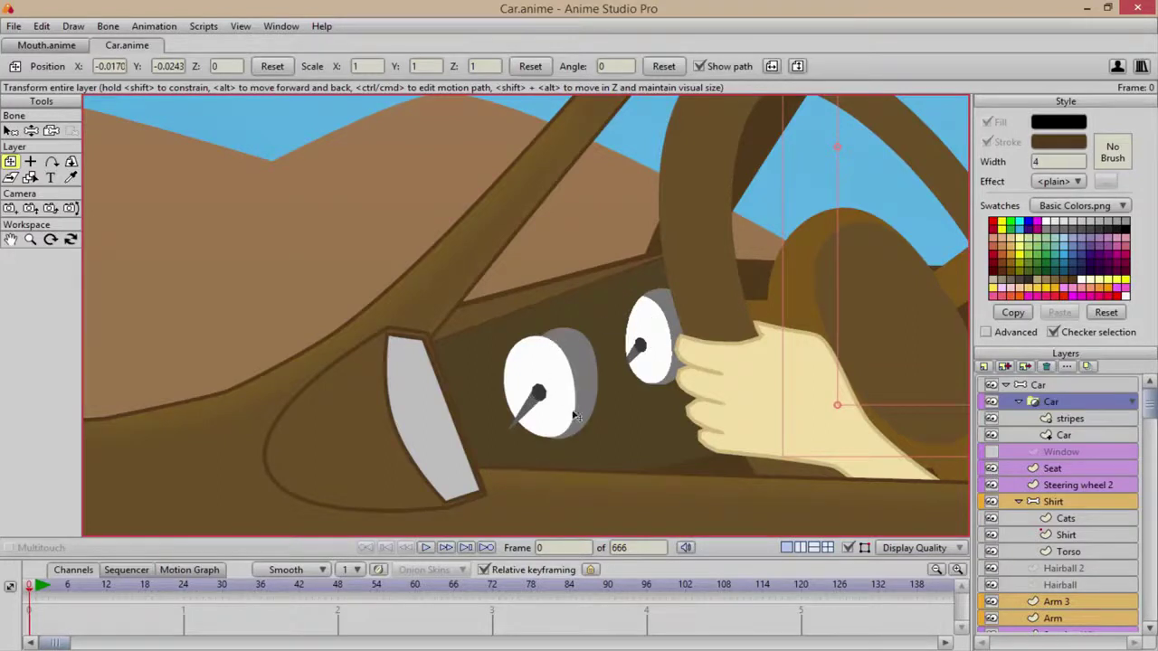
left_click_drag(630, 427, 575, 372)
scroll(1039, 513, "down", 3)
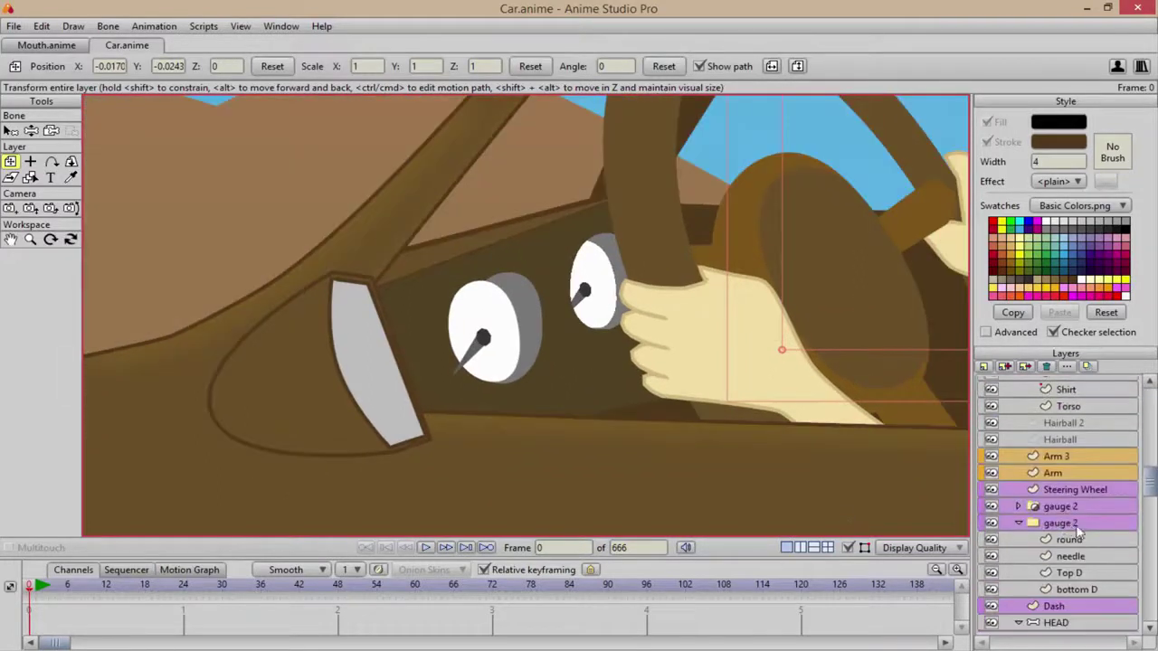
scroll(1076, 534, "down", 2)
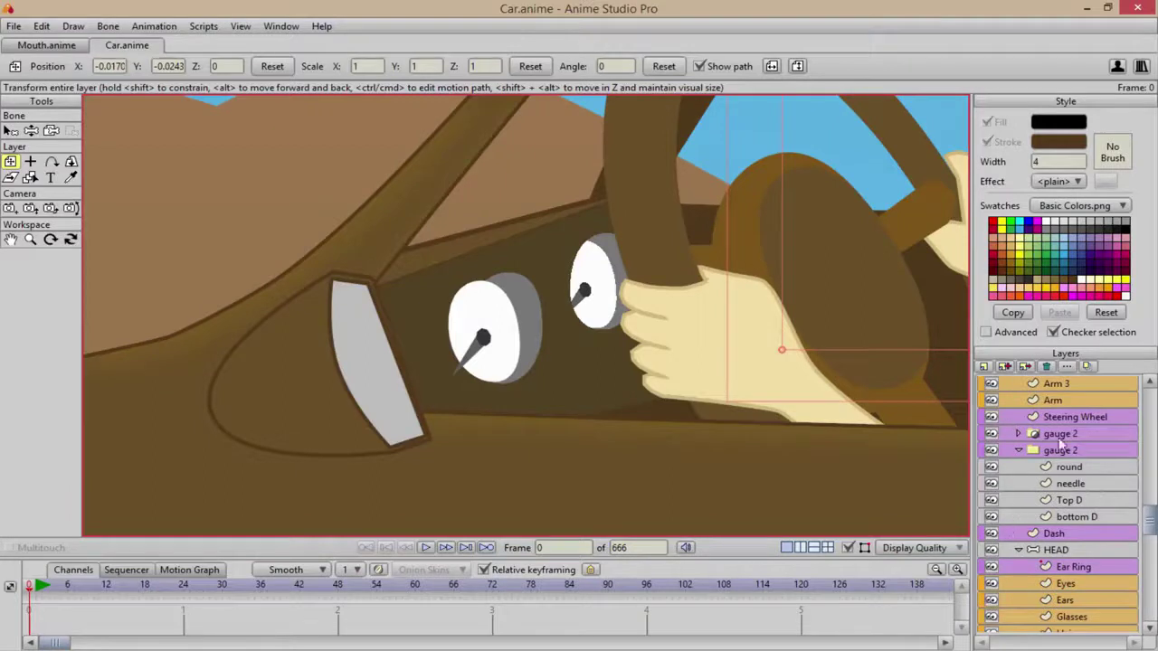
left_click(1062, 454)
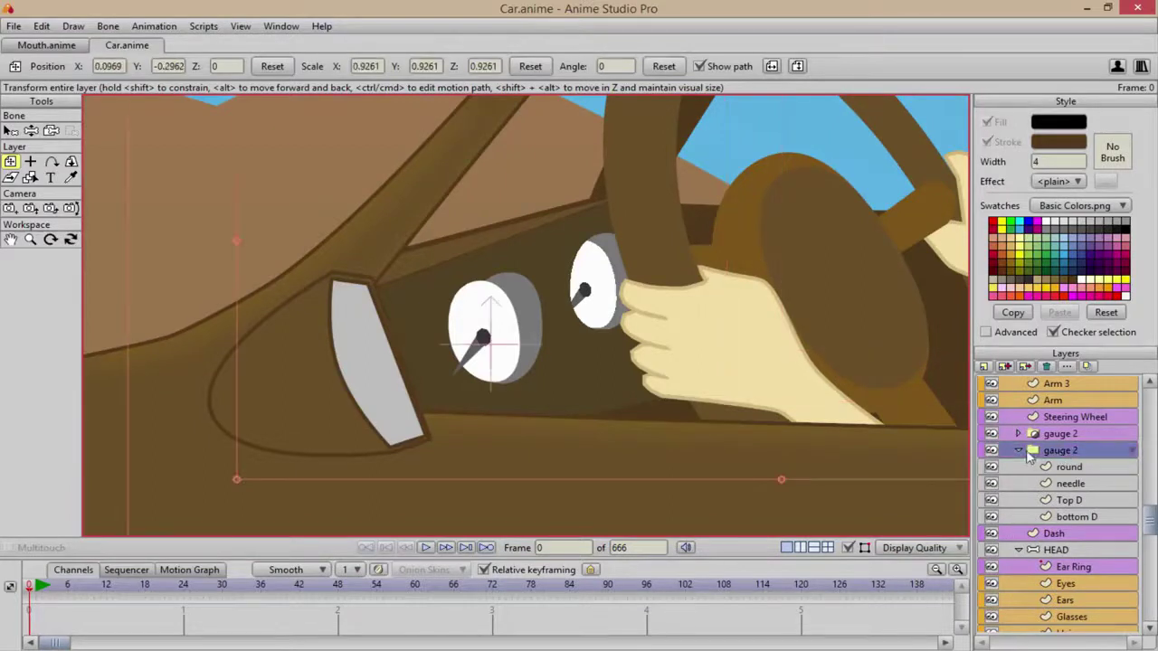
left_click(1019, 449)
left_click(1019, 450)
Step: Toggle the visibility of the bottom D, Top D, needle and round layers in turn to examine the gauge's parts
left_click(992, 516)
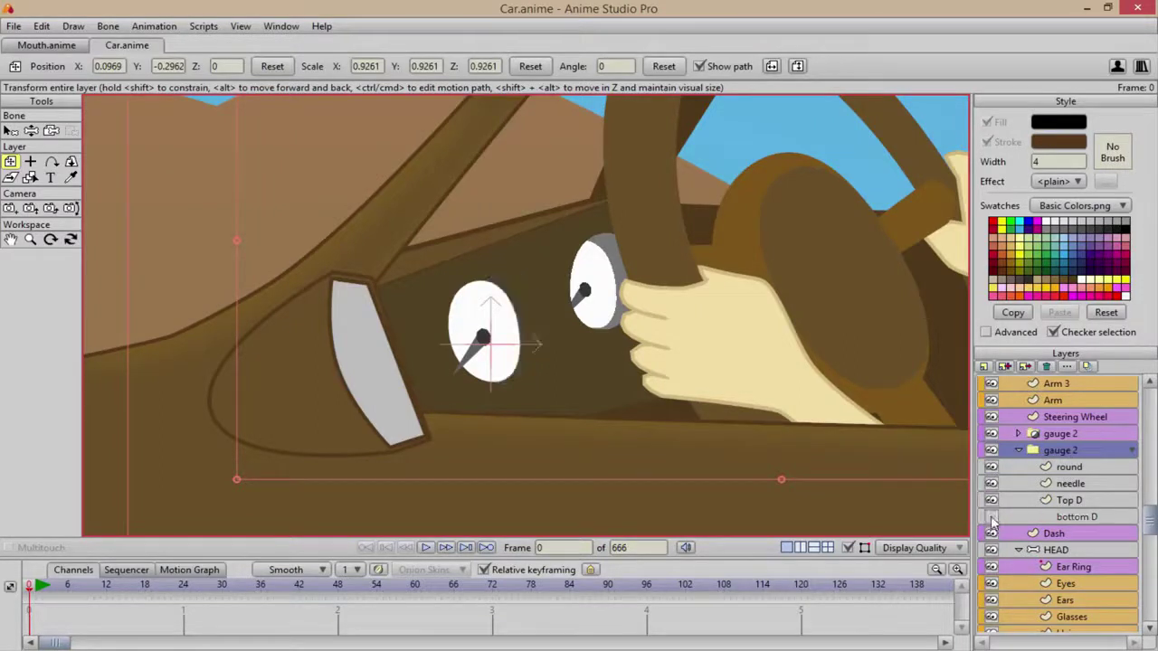
left_click(991, 516)
left_click(992, 500)
left_click(991, 500)
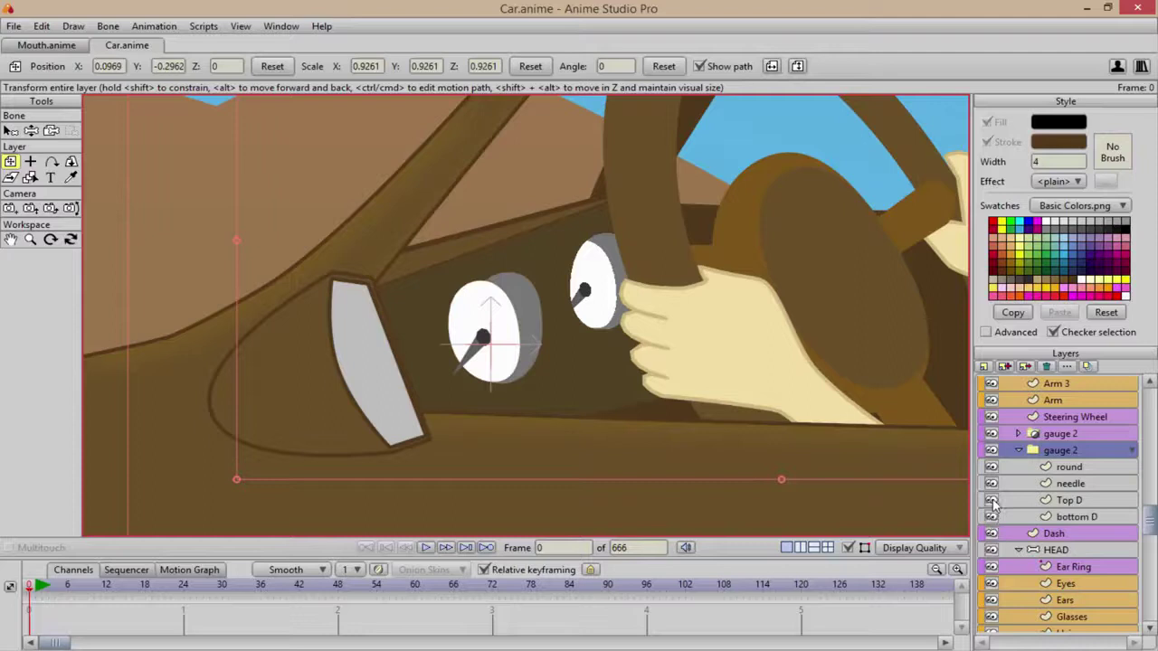
left_click(991, 484)
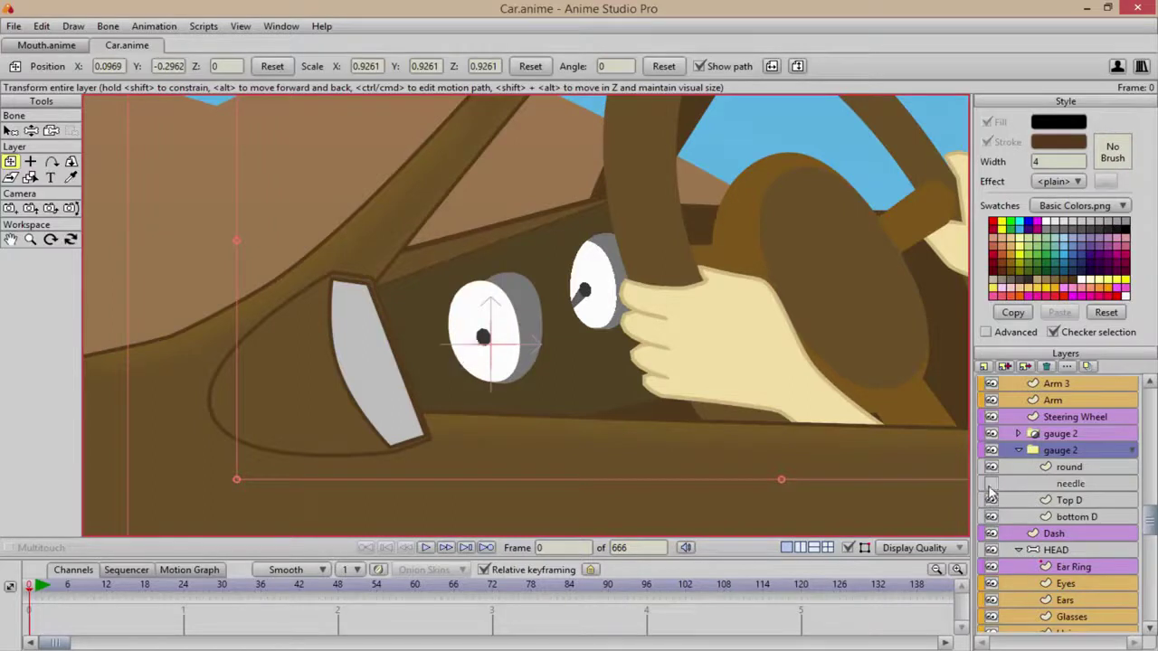
left_click(992, 486)
left_click(990, 468)
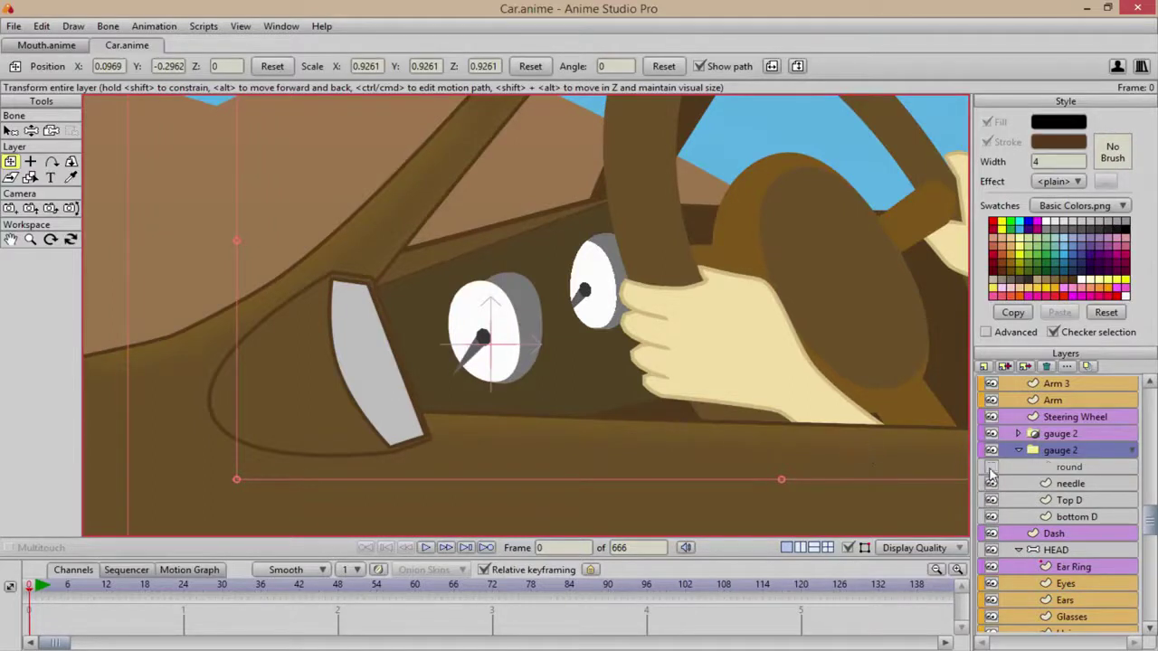
left_click(990, 467)
Step: Set the selected gauge 2 group's mask to Hide all so its upper layers are clipped to bottom D
double_click(1060, 450)
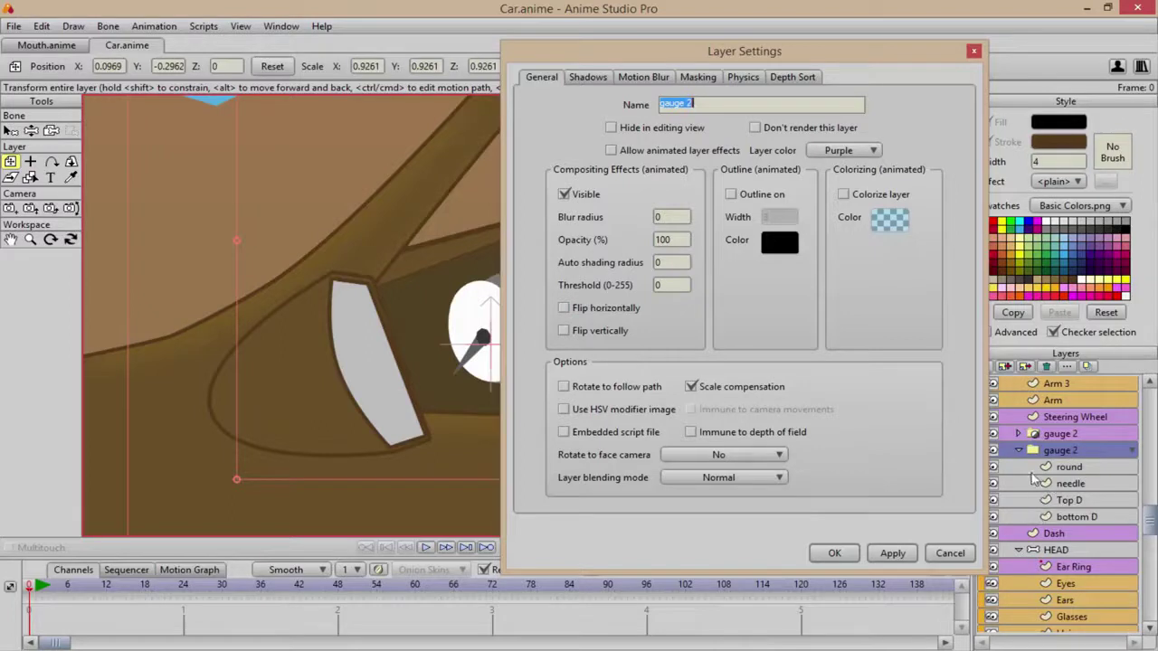
left_click(694, 78)
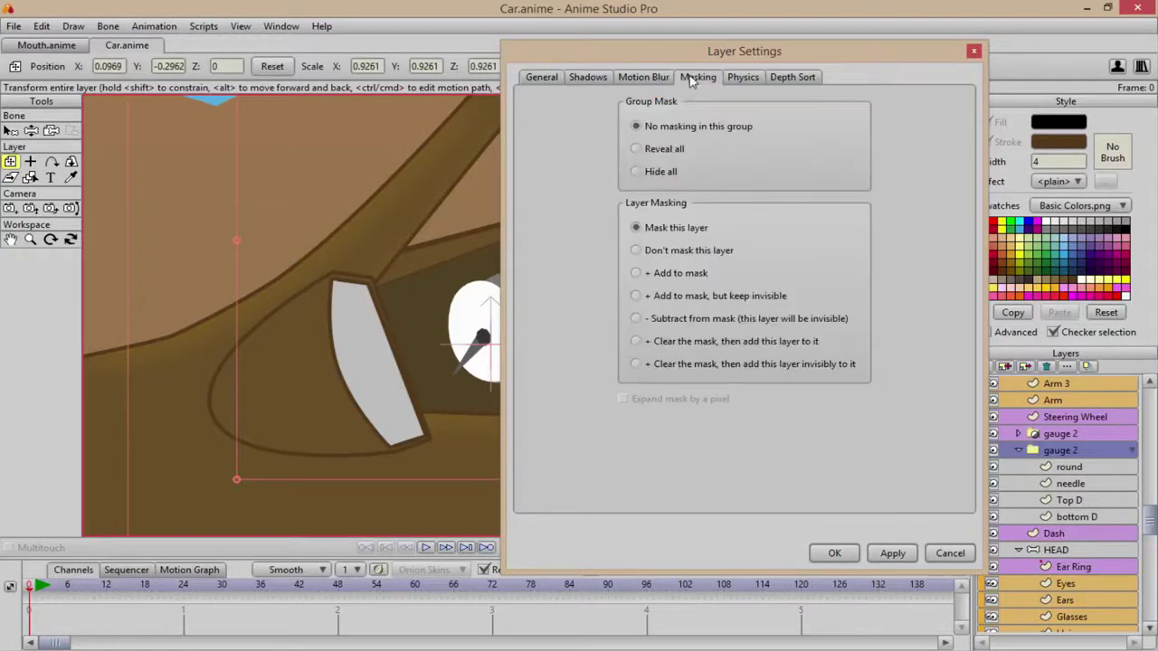
left_click(637, 171)
left_click(893, 553)
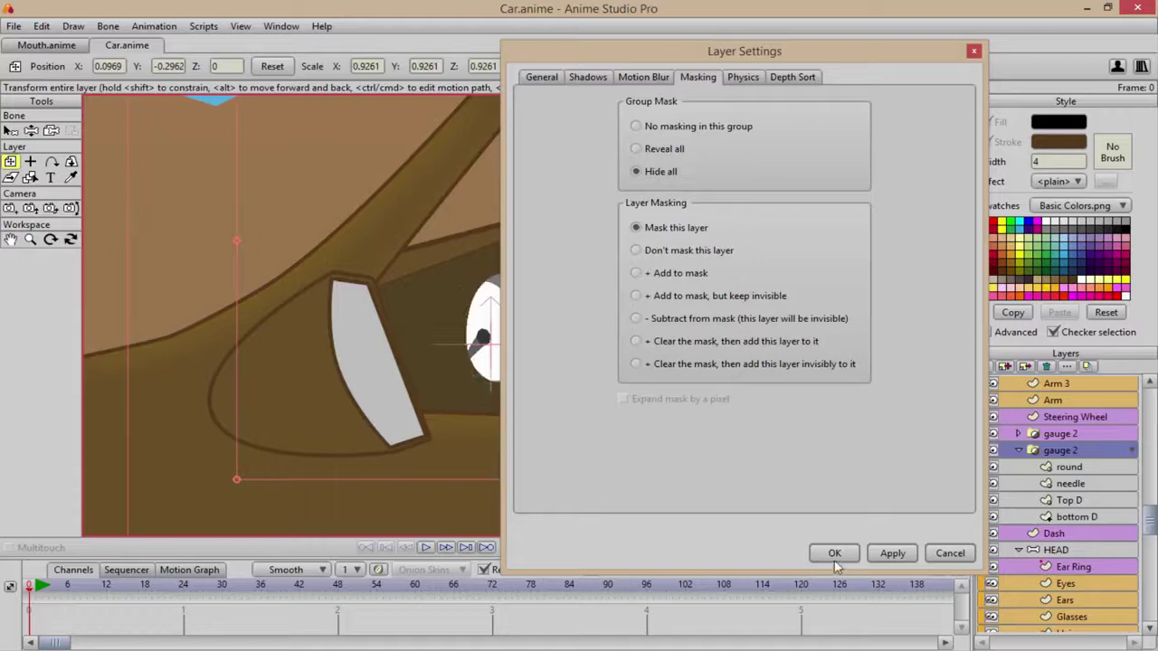
left_click(834, 553)
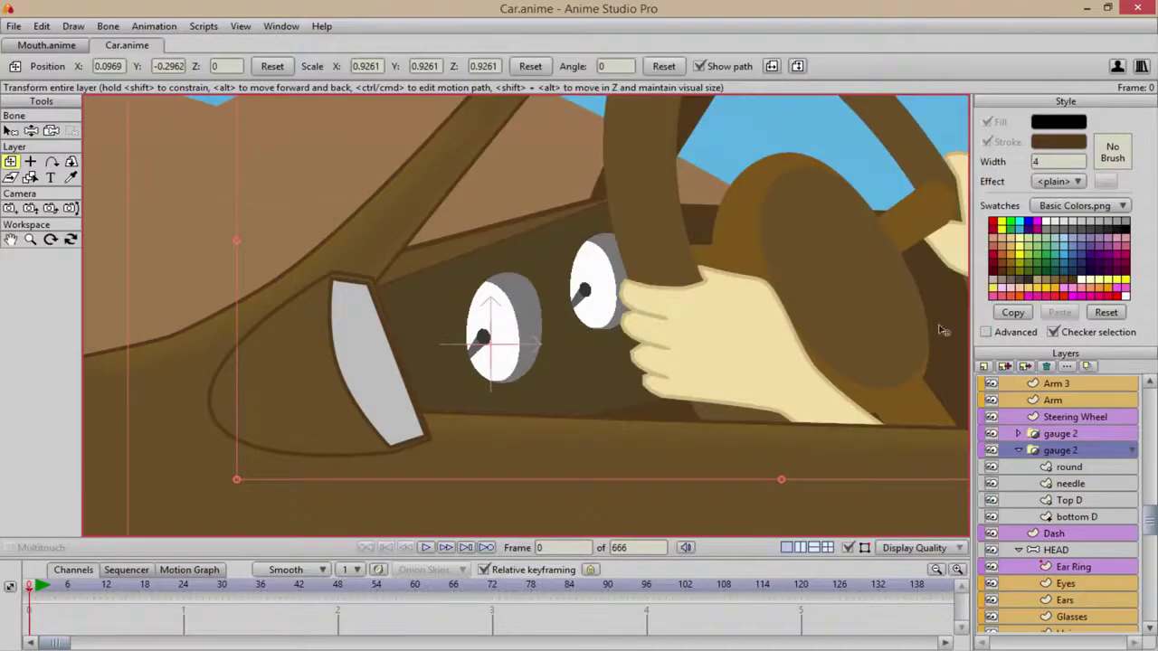
Step: Examine the cat pattern on the driver's shirt and find the Shirt bone layer that holds it
left_click_drag(942, 329, 471, 380)
scroll(591, 361, "down", 2)
scroll(656, 289, "up", 2)
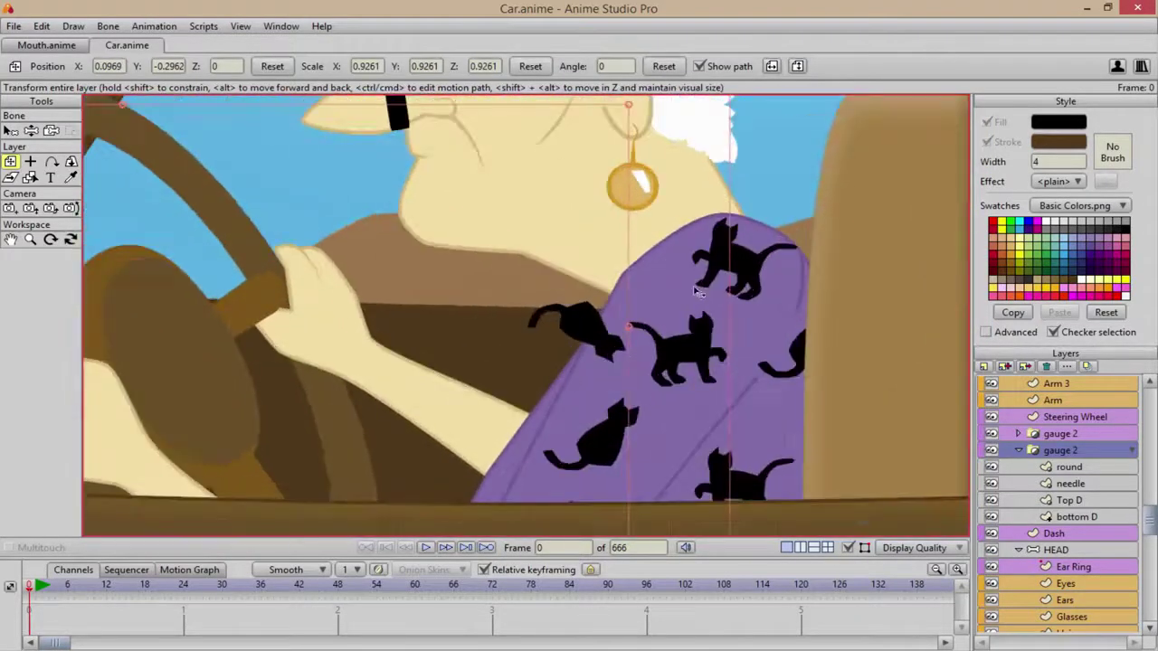
left_click_drag(701, 371, 631, 347)
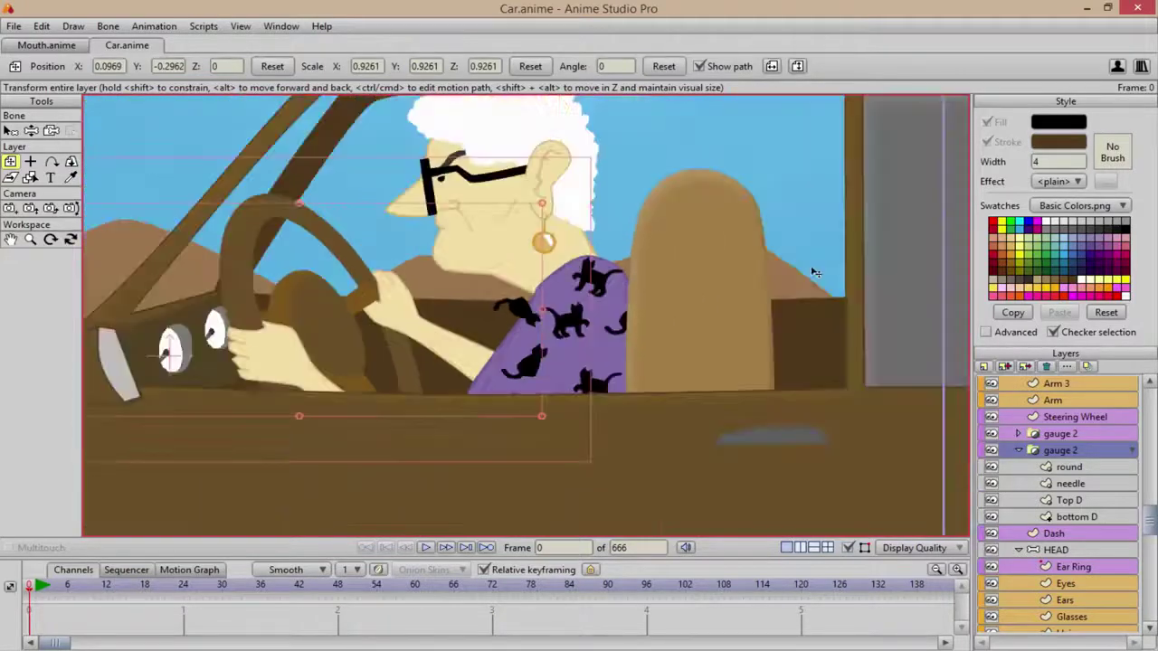
scroll(697, 284, "up", 3)
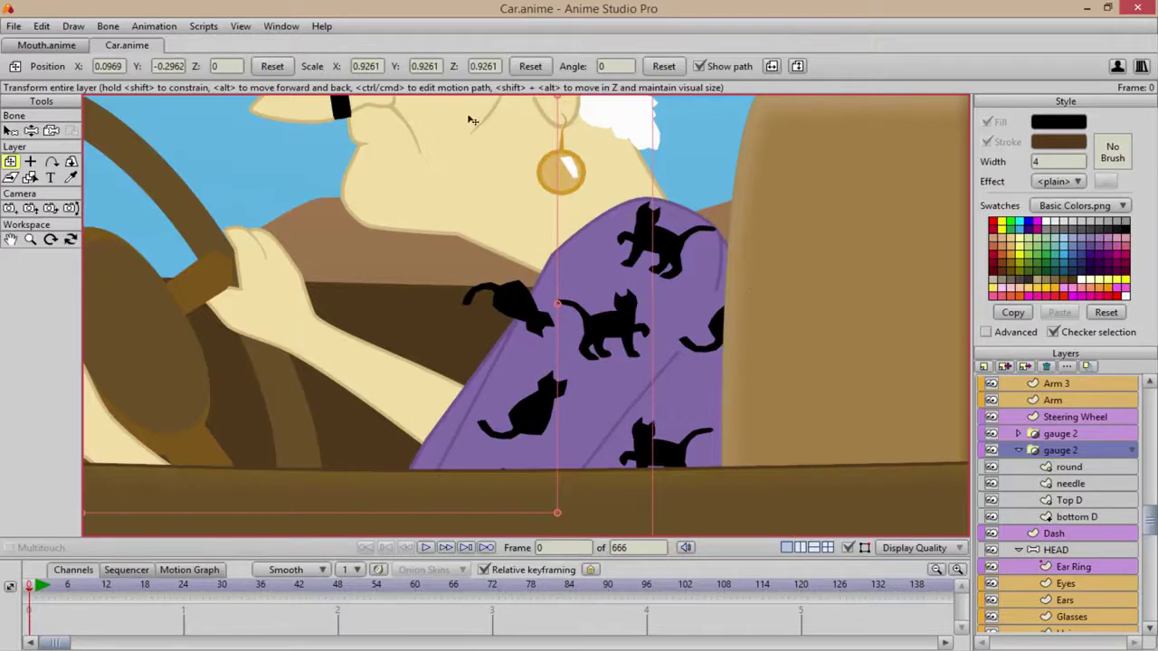
left_click_drag(606, 406, 556, 386)
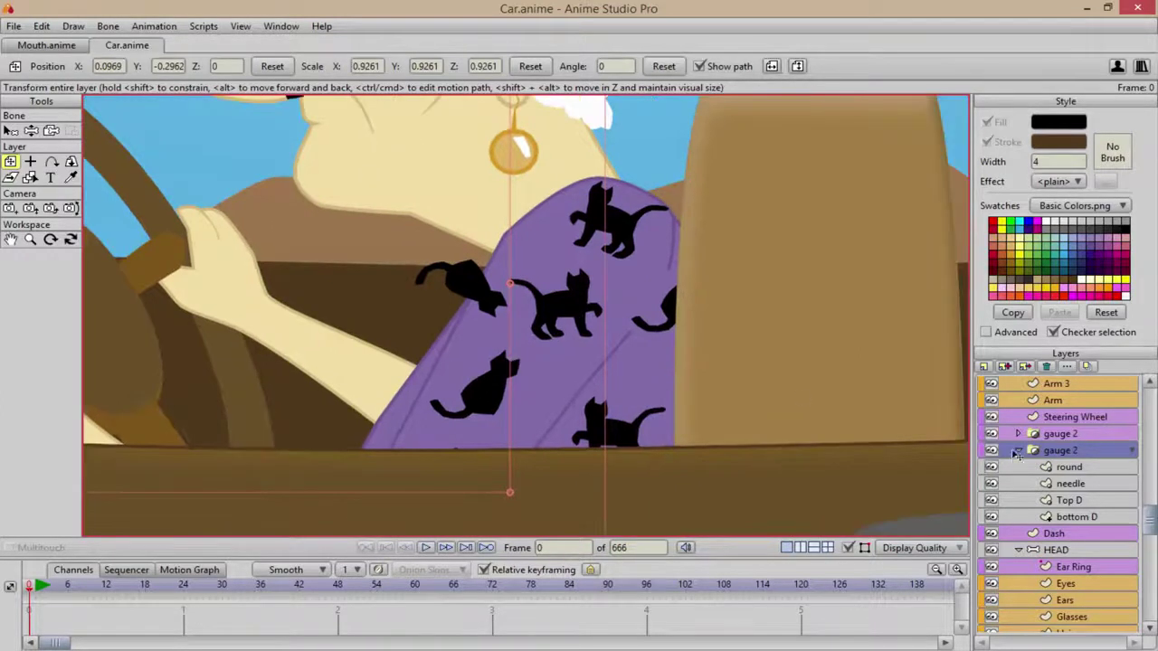
scroll(1016, 455, "down", 3)
scroll(1040, 443, "up", 5)
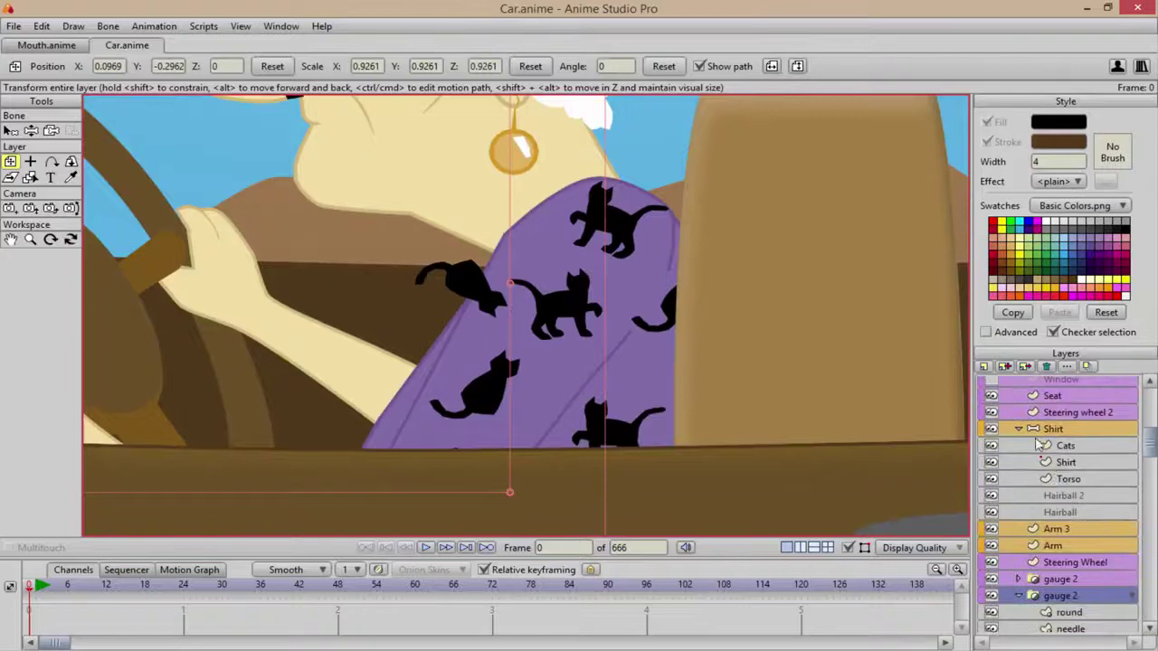
Step: Toggle the visibility of the Torso, Shirt and Cats layers to examine how the cats extend past the shirt
left_click(991, 479)
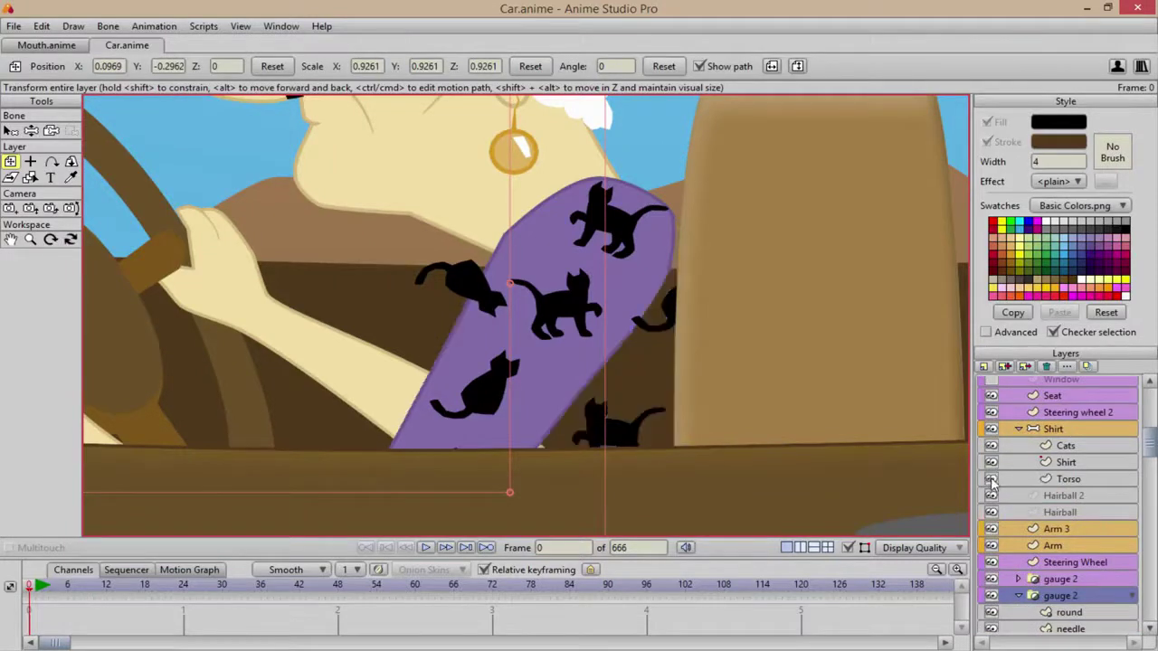
left_click(992, 480)
left_click(991, 462)
left_click(991, 462)
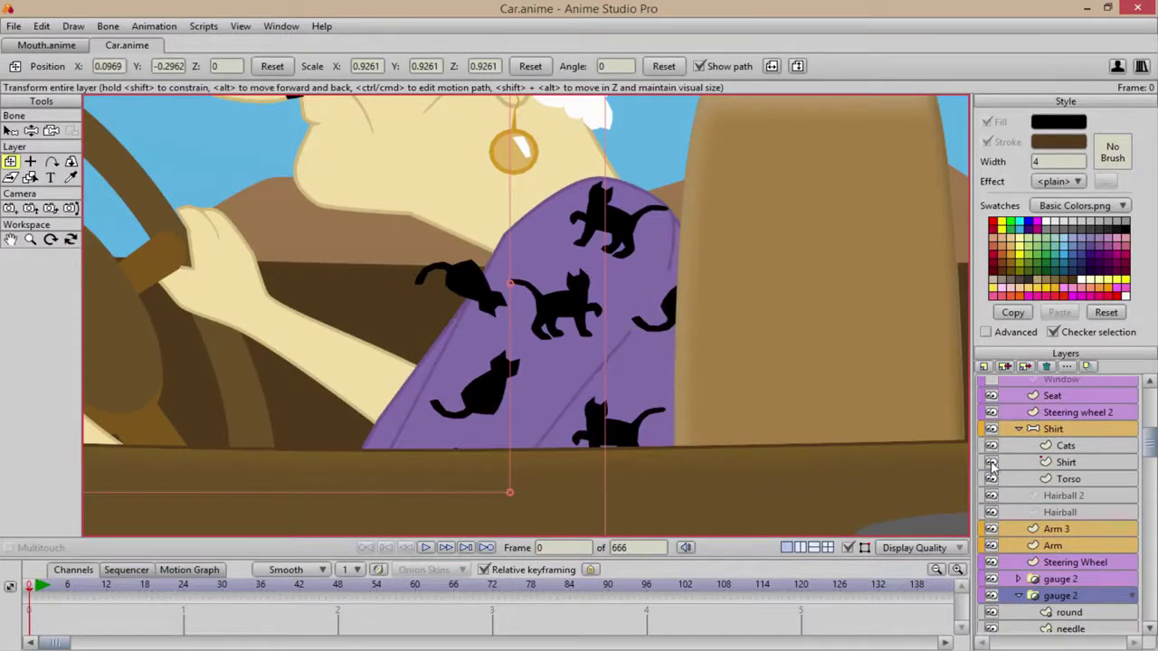
left_click(992, 447)
left_click(993, 448)
scroll(662, 351, "up", 5)
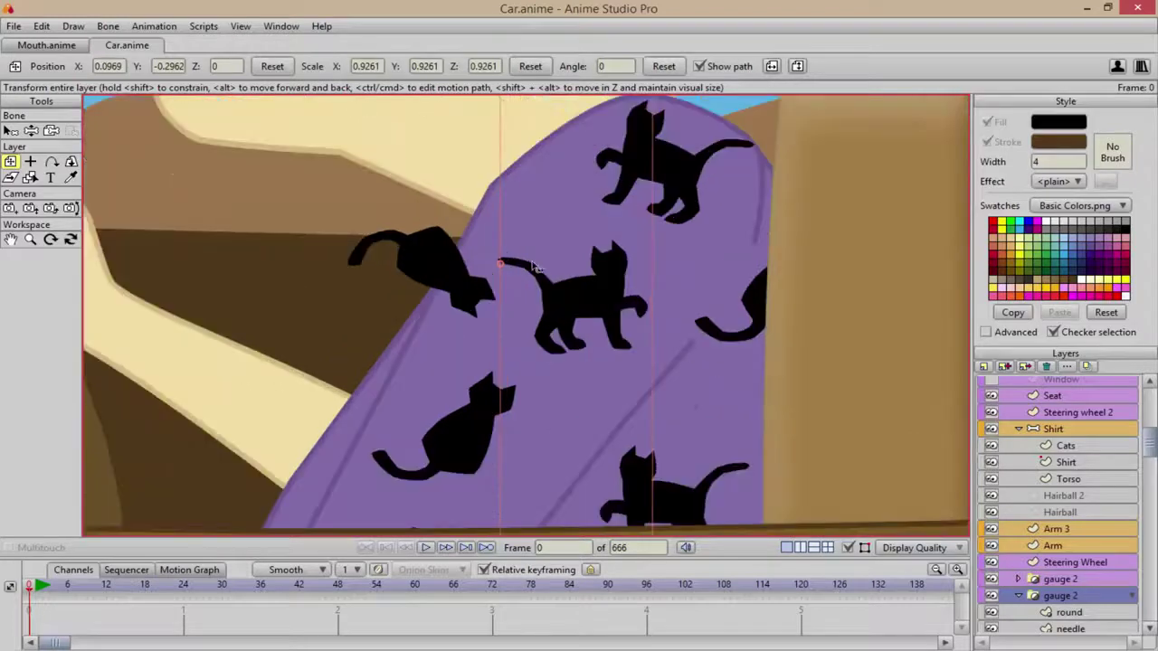
scroll(351, 191, "down", 3)
scroll(406, 199, "up", 4)
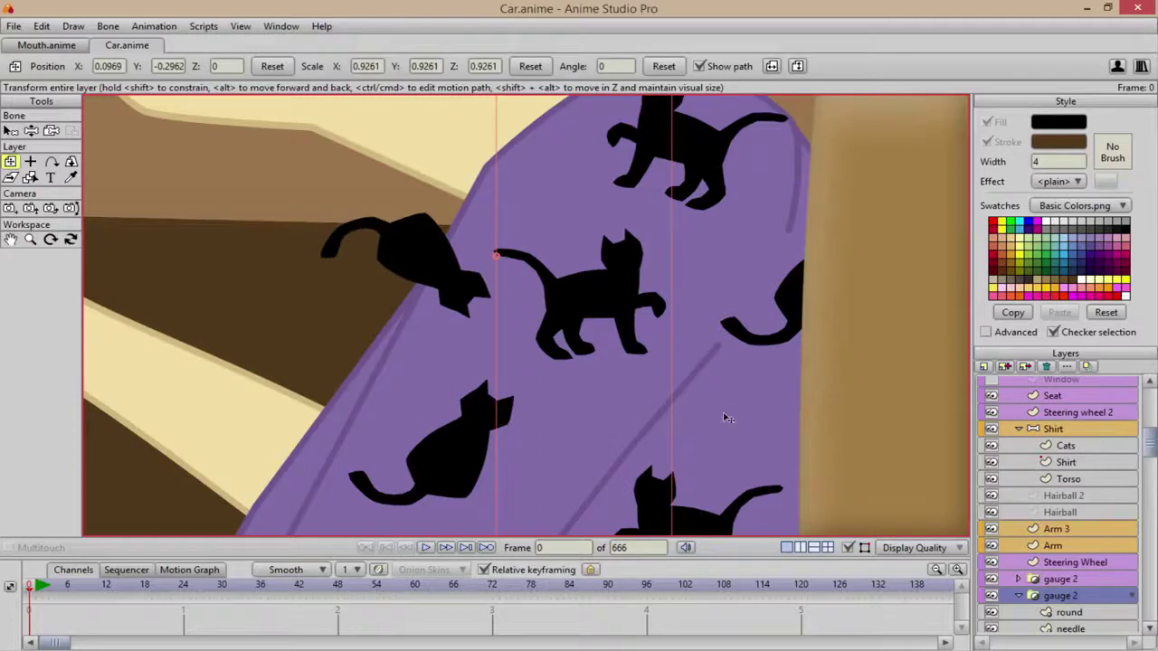
left_click(1052, 429)
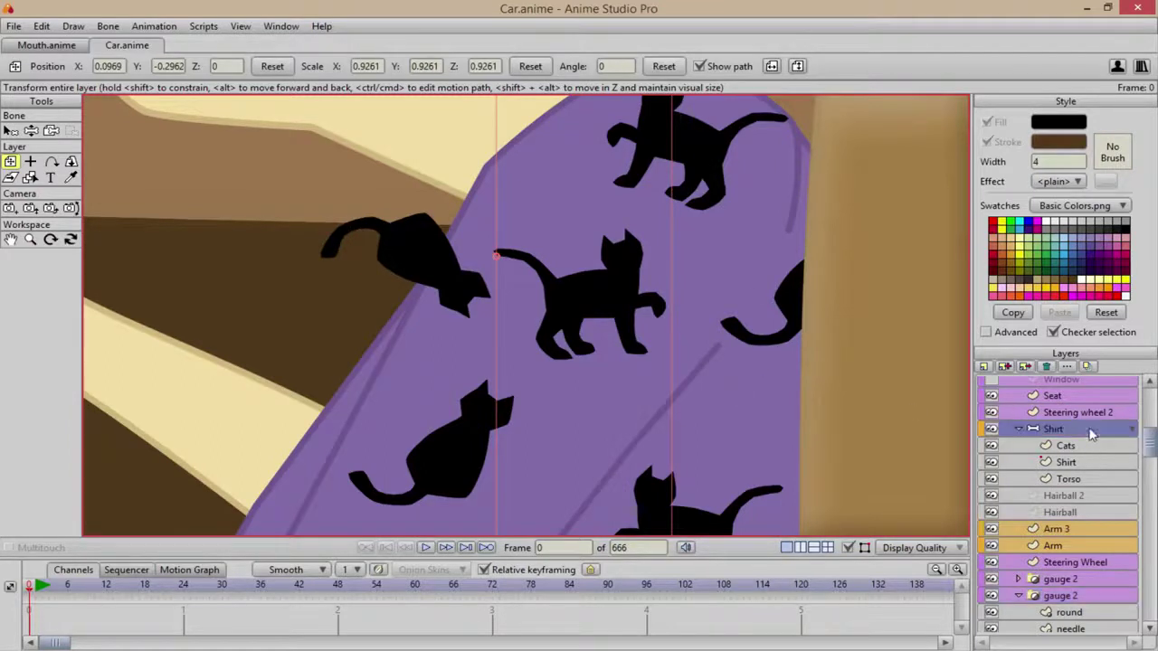
double_click(1036, 431)
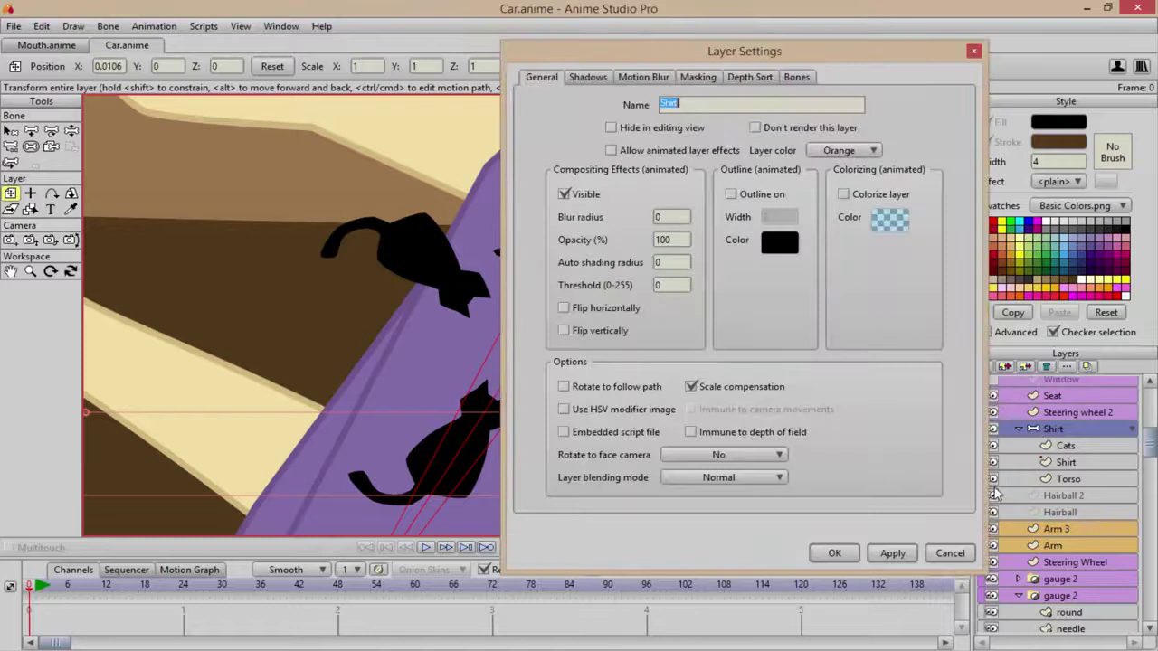
left_click(956, 552)
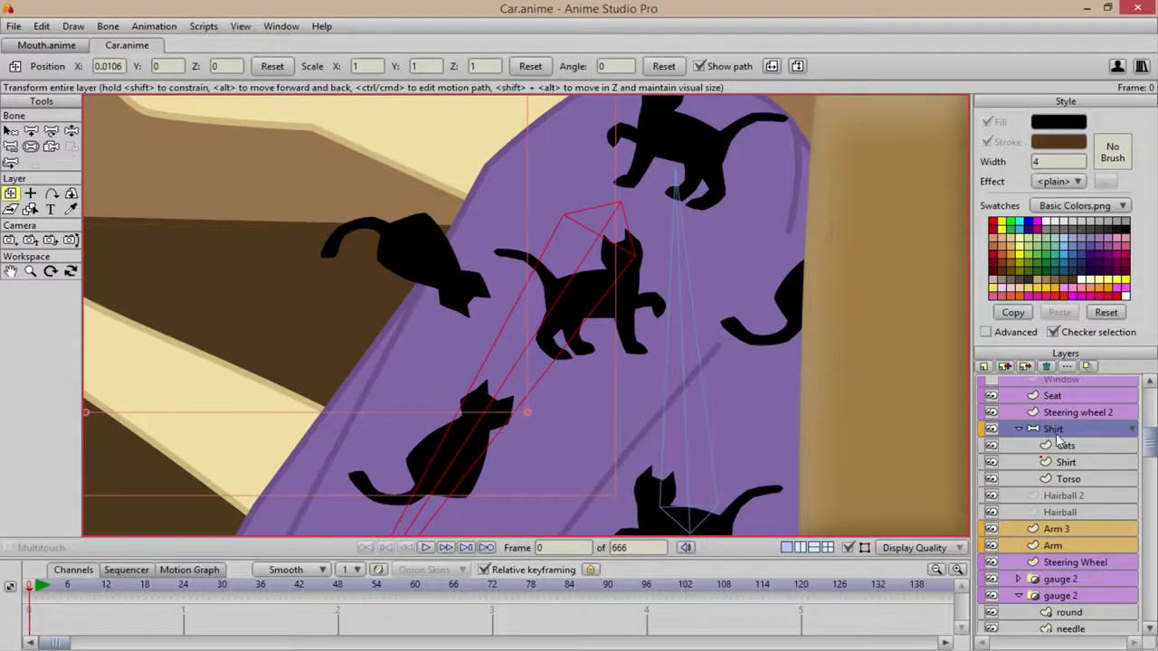
Step: Test the Shirt layer's sleeve bone with Manipulate Bones, swinging the arm upward, and undo the pose
scroll(559, 297, "down", 3)
scroll(554, 307, "up", 3)
key("z")
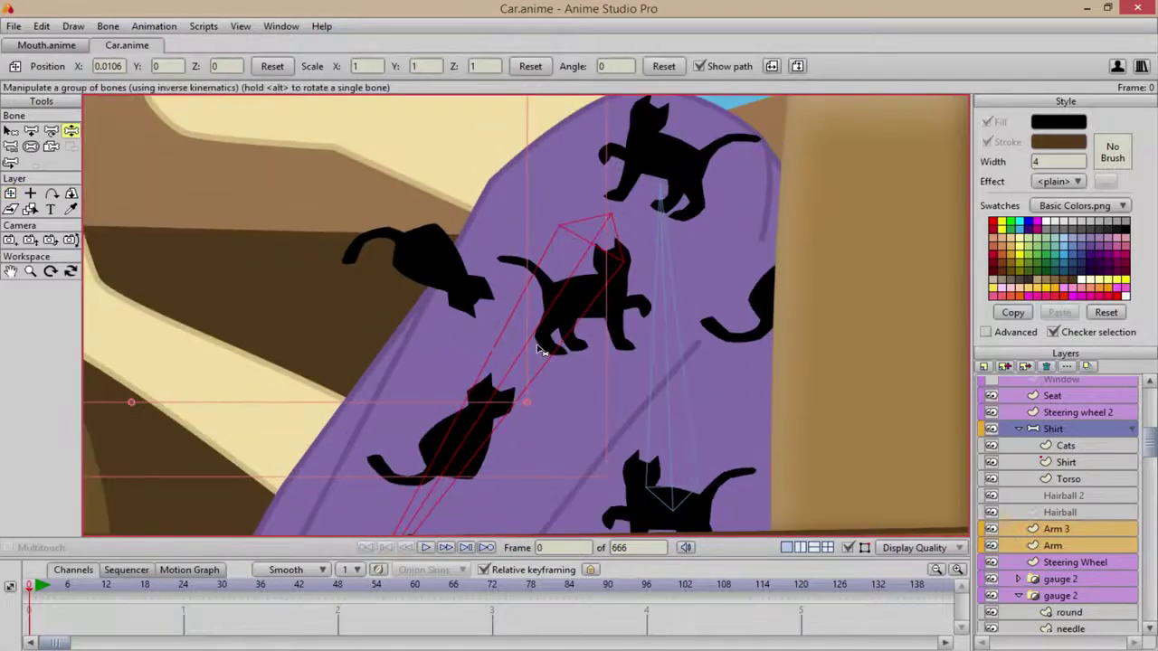
left_click_drag(541, 351, 402, 228)
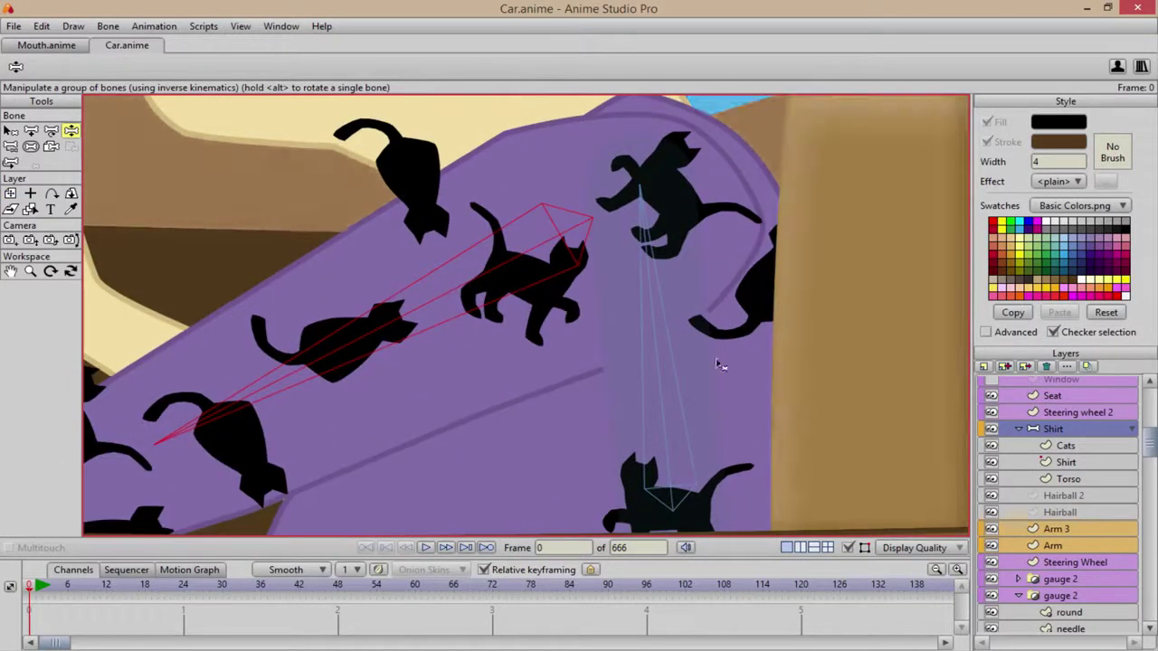
key("ctrl+z")
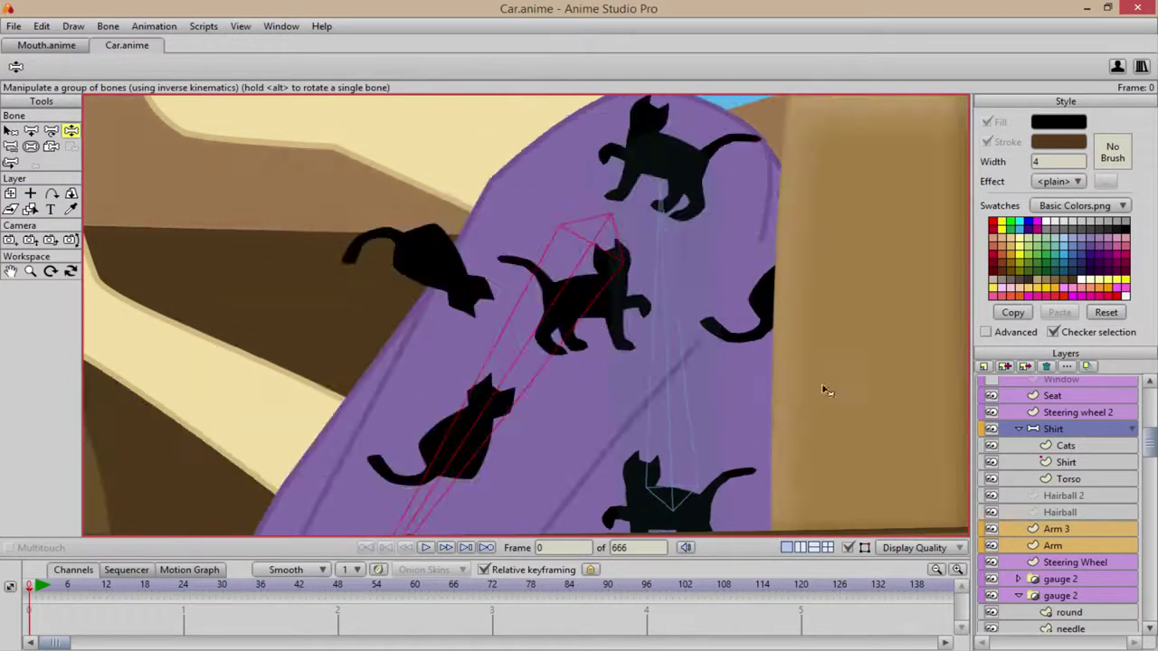
Step: Set the Shirt bone layer's group mask to Hide all so the cats are clipped to the torso and sleeve
double_click(1056, 431)
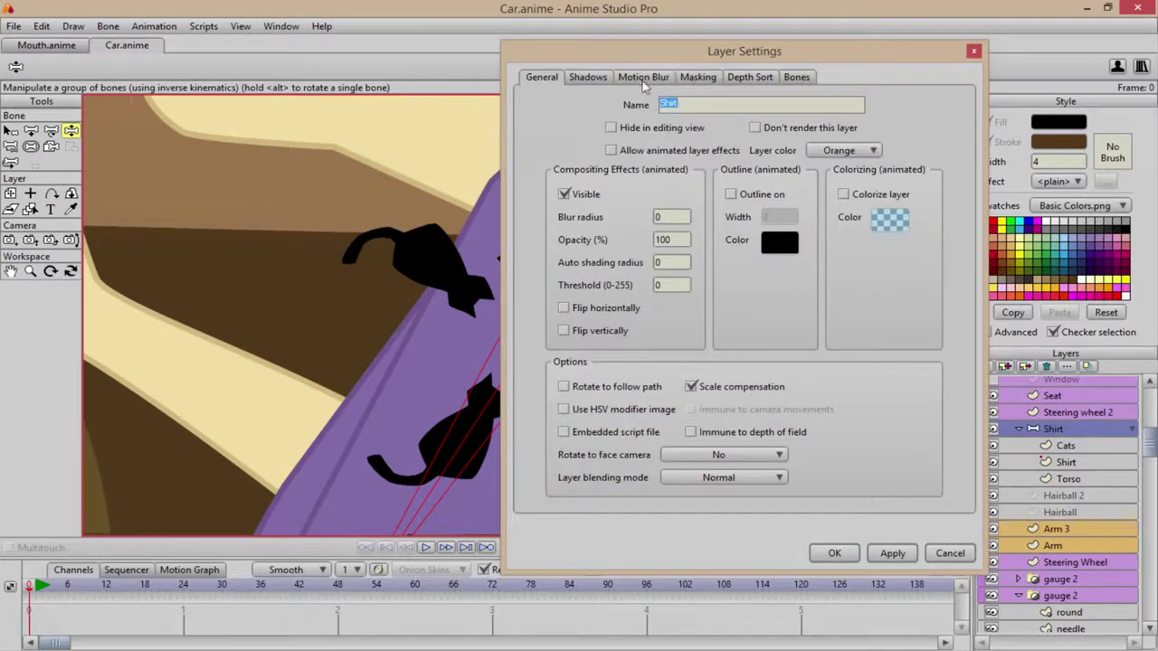
left_click(697, 78)
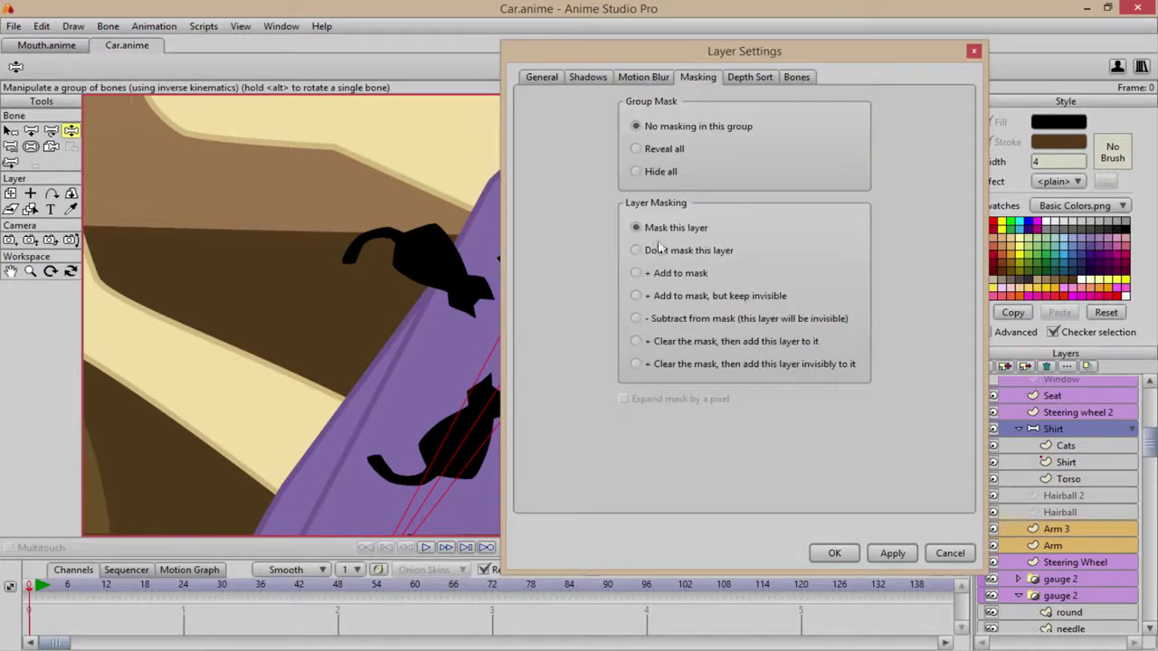
left_click(889, 553)
left_click(831, 549)
Step: Examine the cat pattern along the shirt's edges, and review the gauges and stripes across the whole car
scroll(651, 447, "down", 5)
scroll(622, 418, "up", 3)
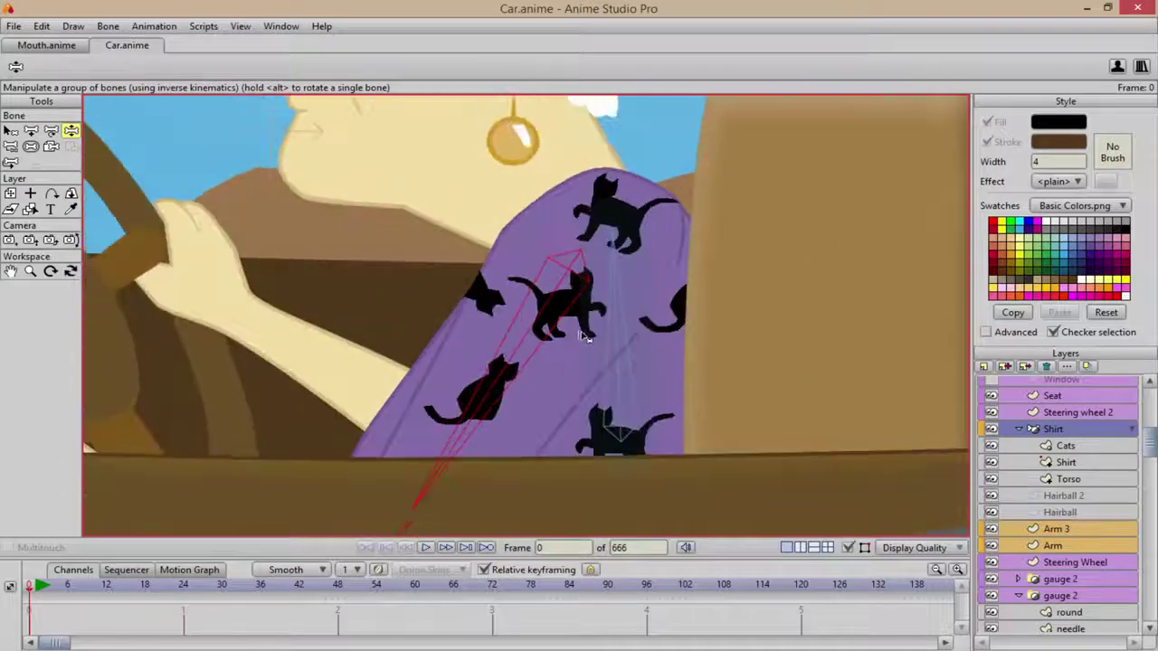
left_click_drag(543, 374, 651, 383)
scroll(653, 383, "down", 6)
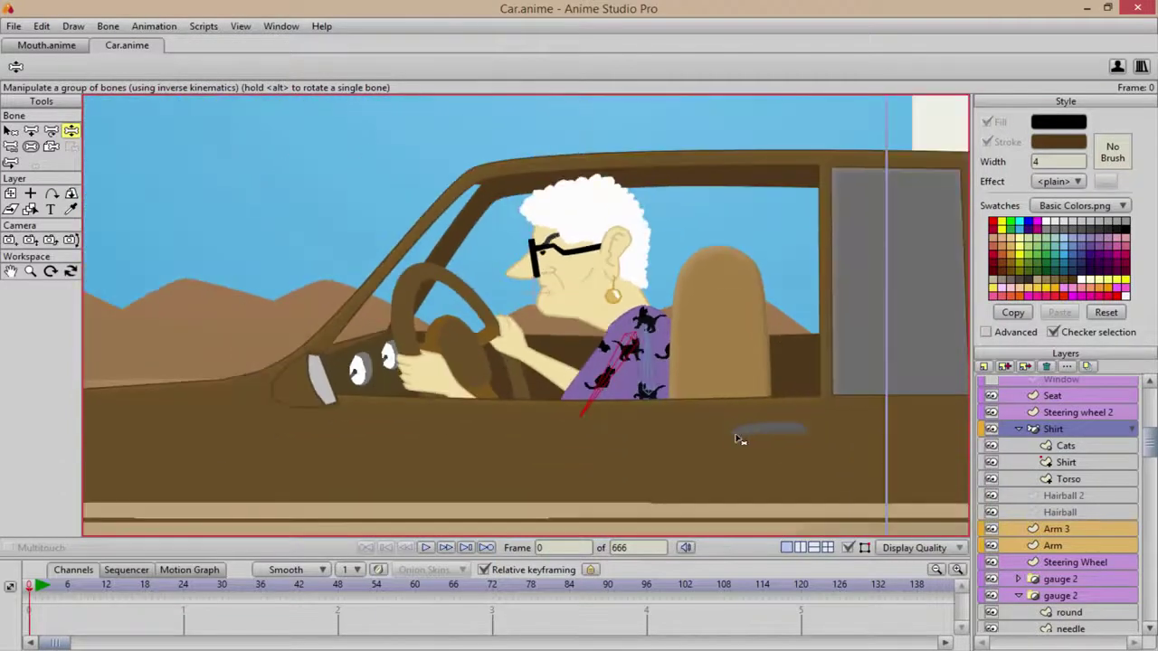
scroll(859, 452, "down", 2)
scroll(739, 440, "up", 2)
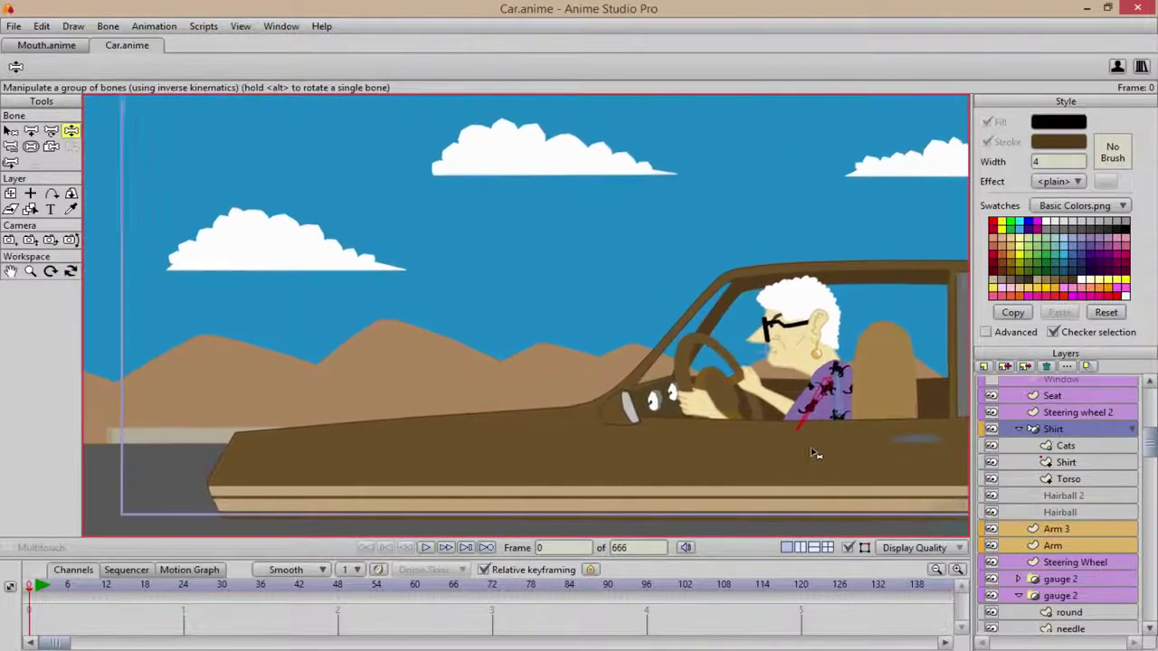
scroll(739, 436, "down", 2)
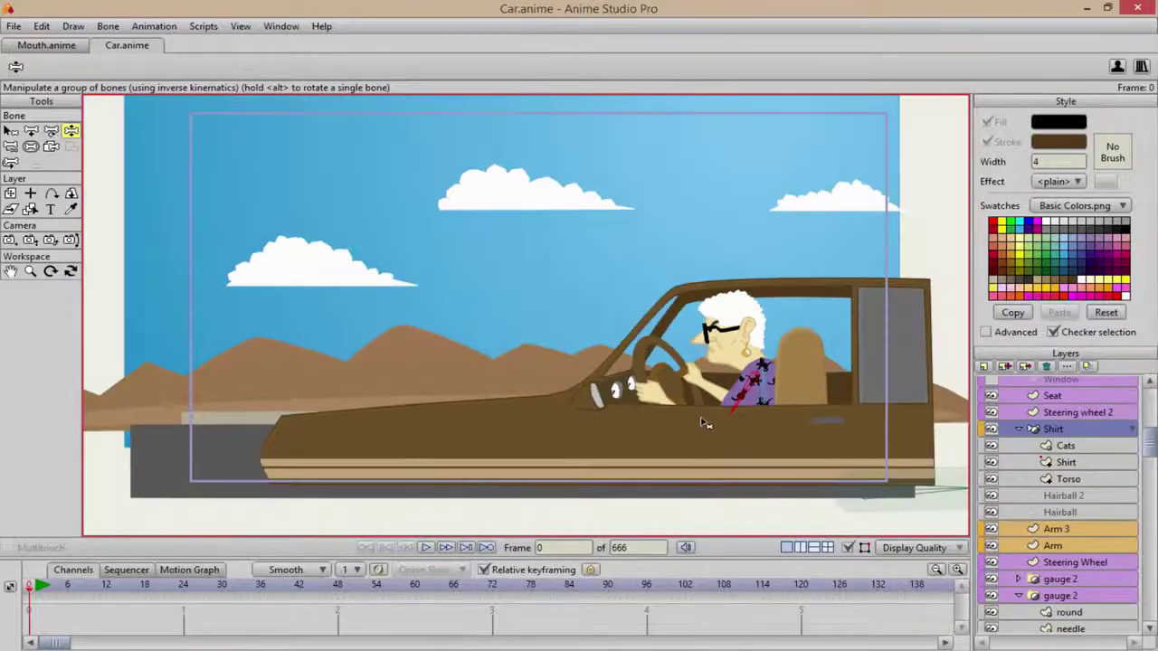